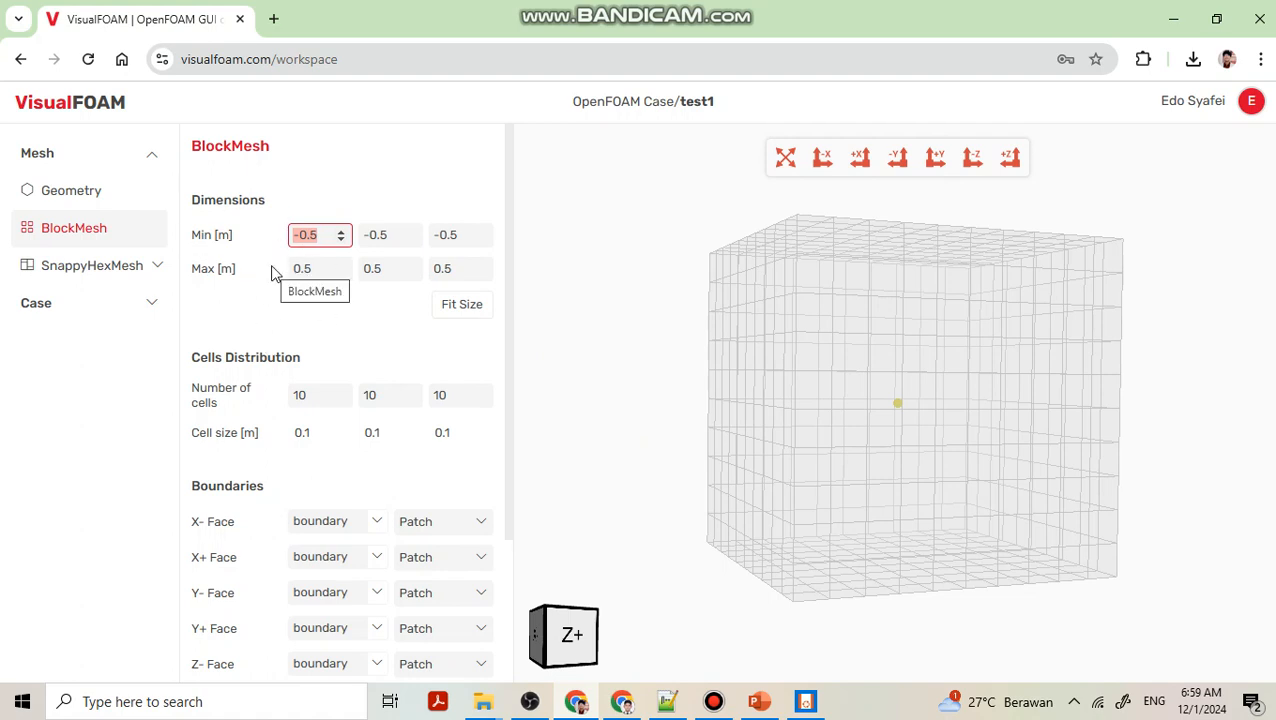
# Set the block's X minimum coordinate to 0.
pyautogui.click(300, 167)
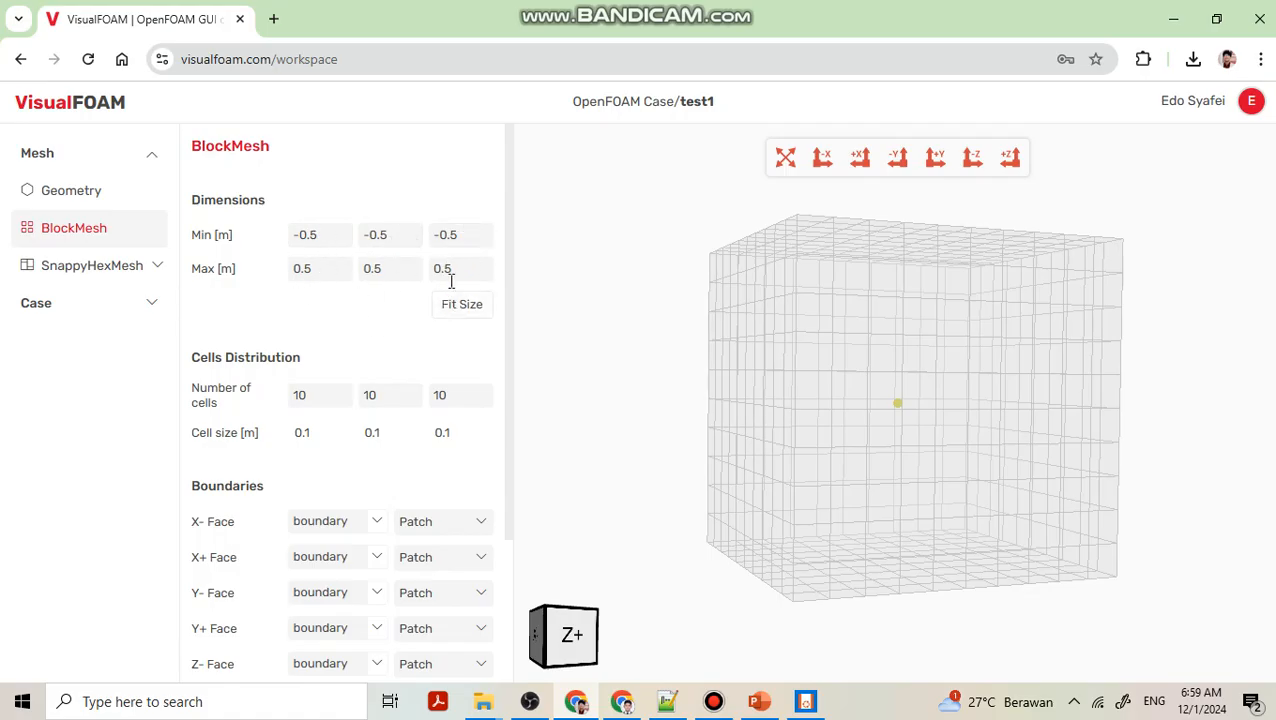
pyautogui.moveTo(840, 353); pyautogui.dragTo(826, 360)
pyautogui.moveTo(317, 236); pyautogui.dragTo(270, 233)
pyautogui.write('0')
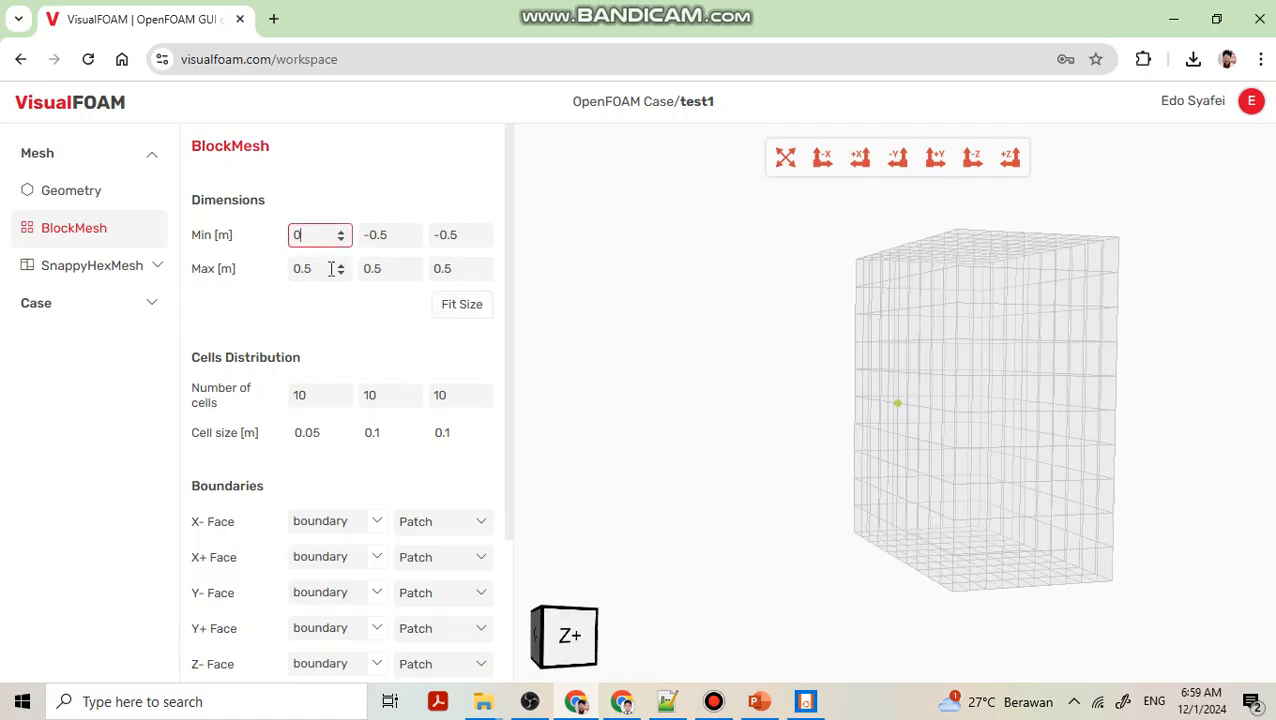
# Set the block's X extent from -0.25 m to 0.25 m.
pyautogui.moveTo(686, 353); pyautogui.dragTo(639, 355)
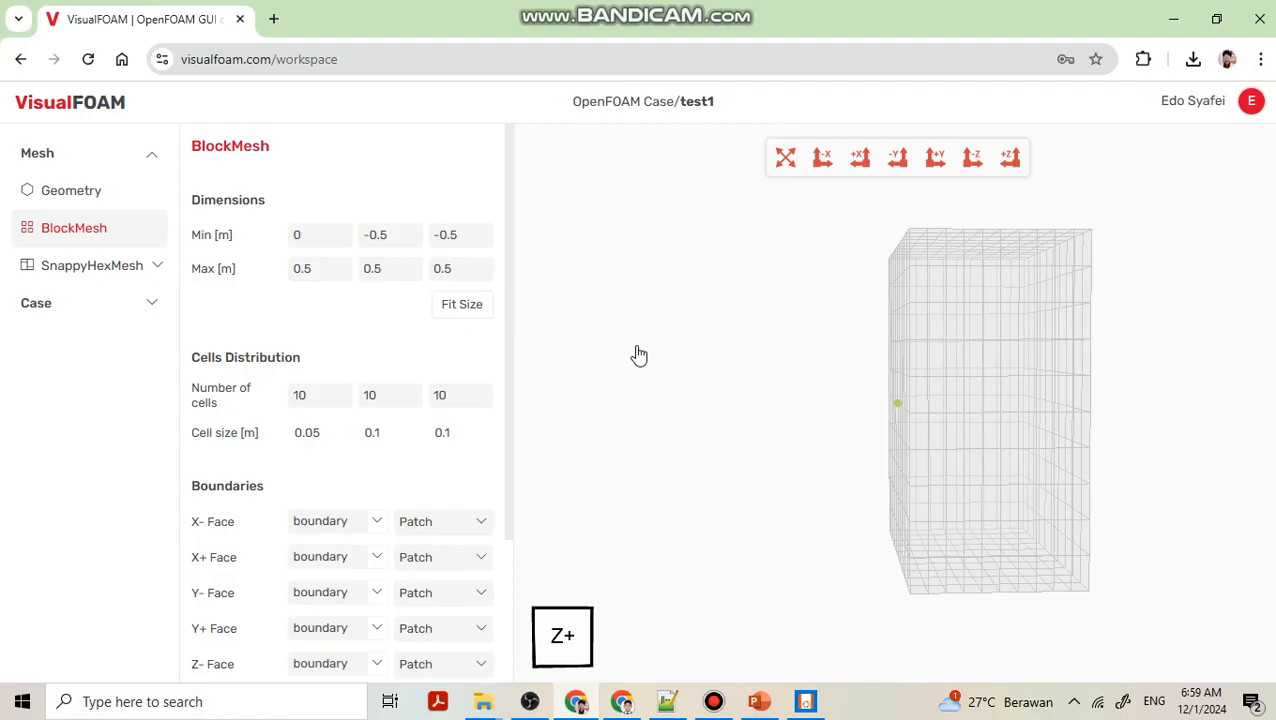
pyautogui.click(316, 233)
pyautogui.press('BackSpace')
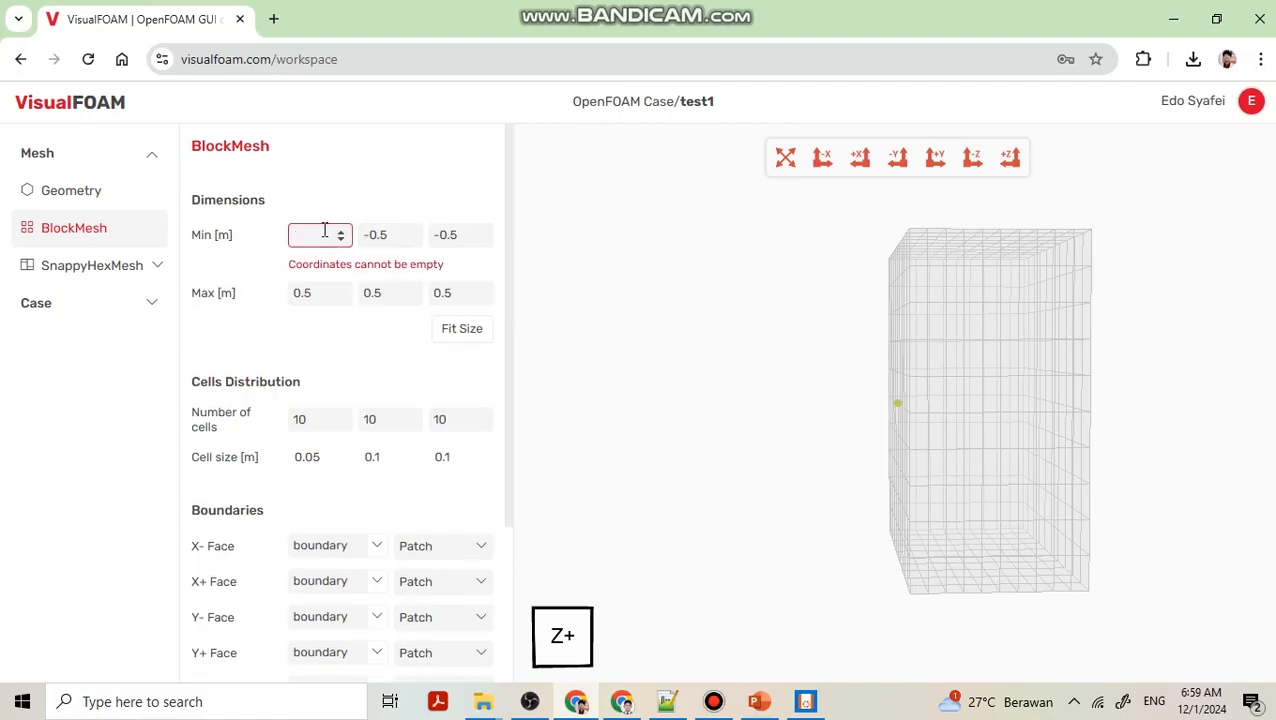
pyautogui.write('-0.25')
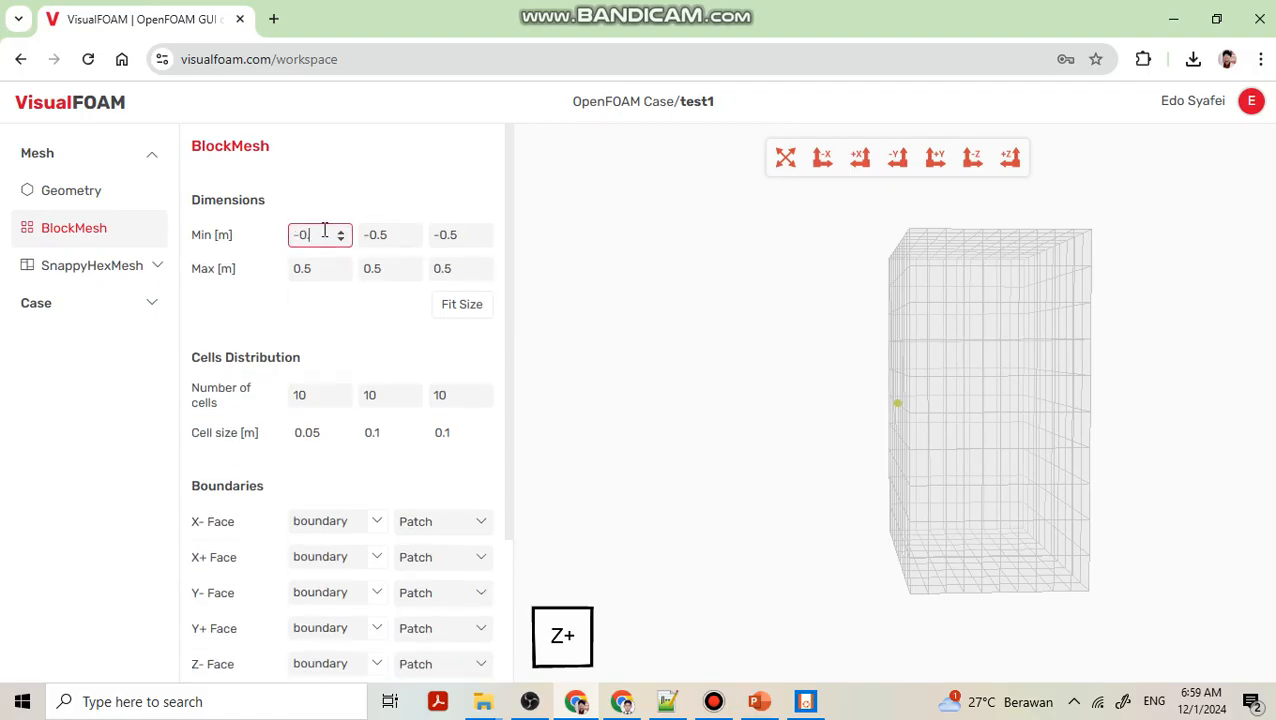
pyautogui.click(326, 266)
pyautogui.moveTo(326, 263); pyautogui.dragTo(240, 271)
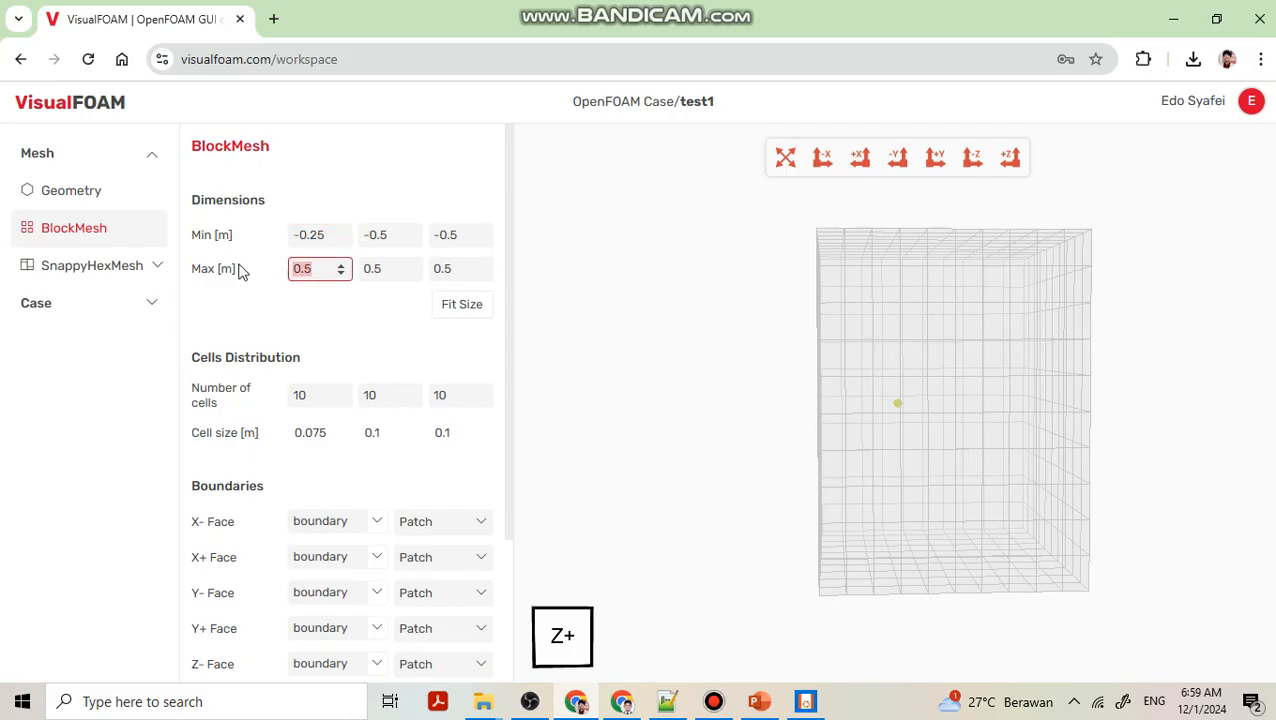
pyautogui.write('0.25')
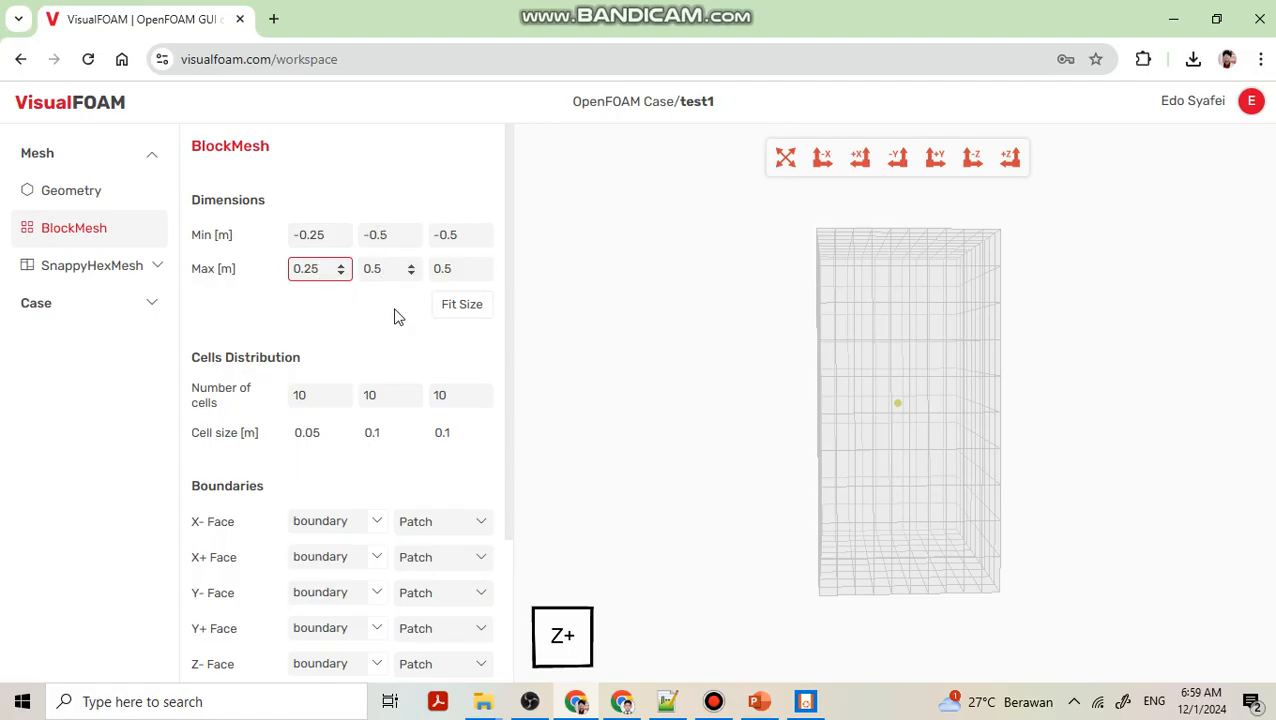
# Set the block's Y extent from -0.05 m to 0.05 m.
pyautogui.click(390, 230)
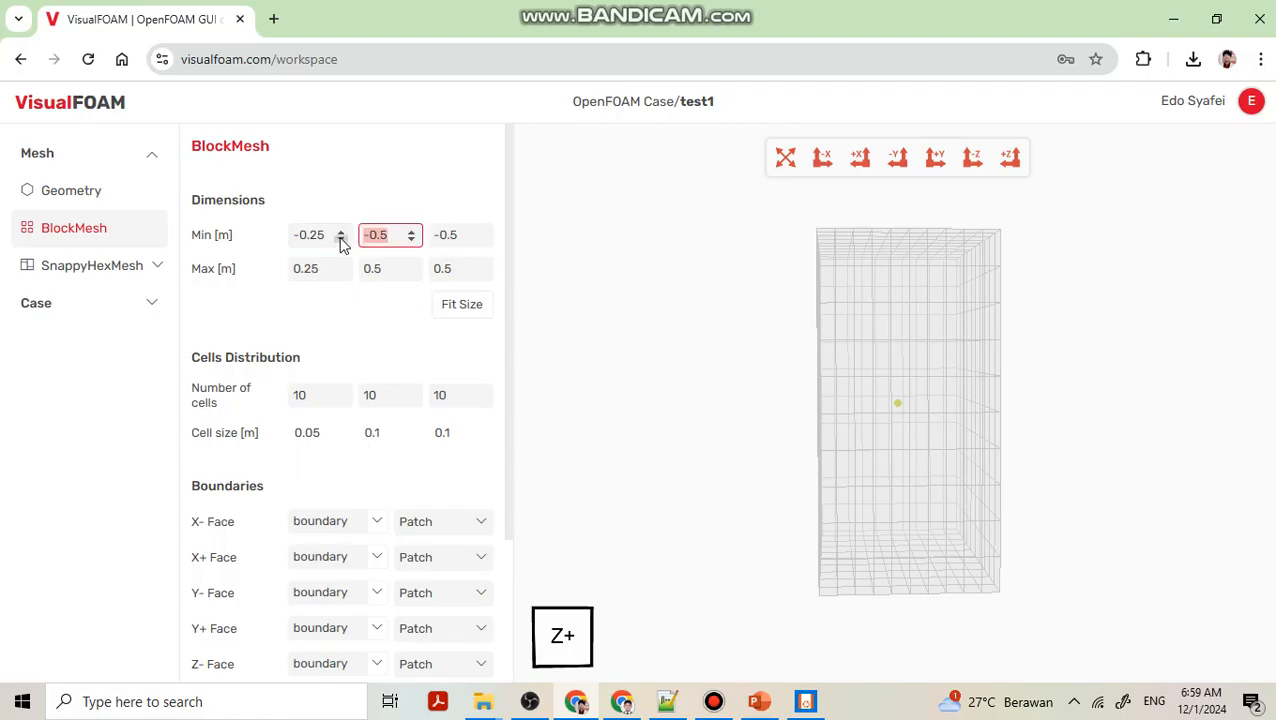
pyautogui.write('-0')
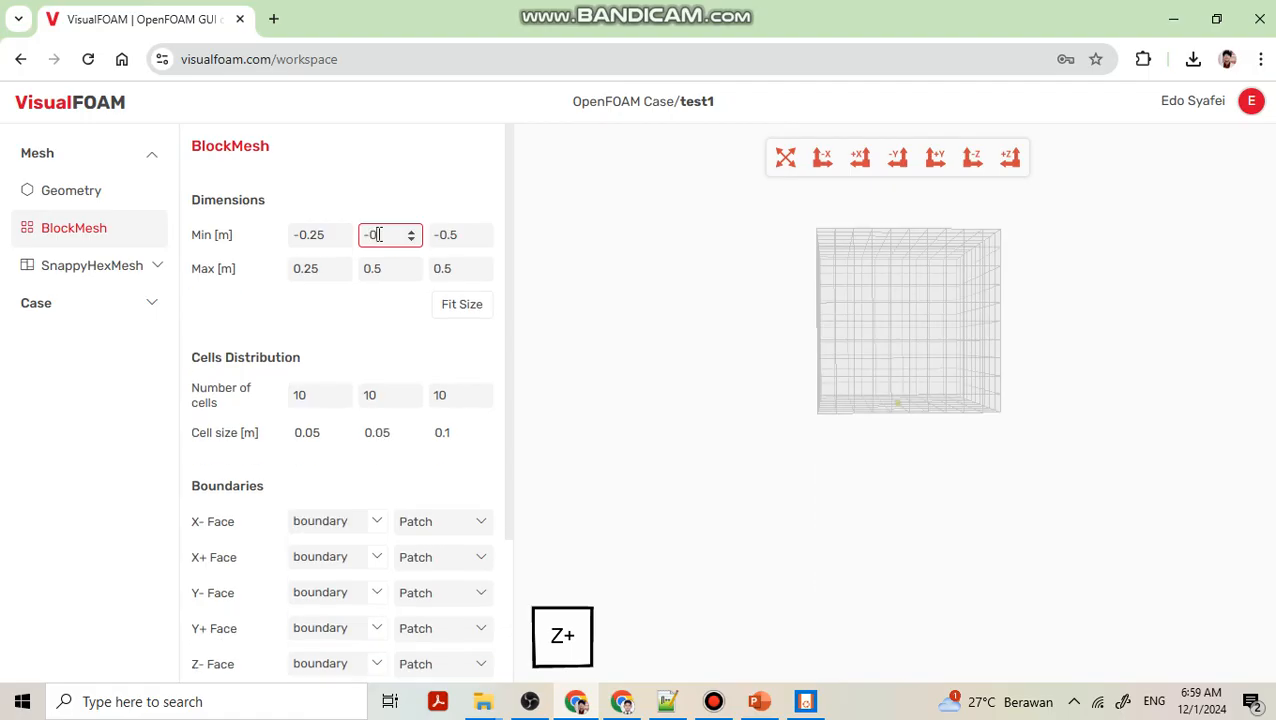
pyautogui.write('.065')
pyautogui.press('BackSpace')
pyautogui.press('BackSpace')
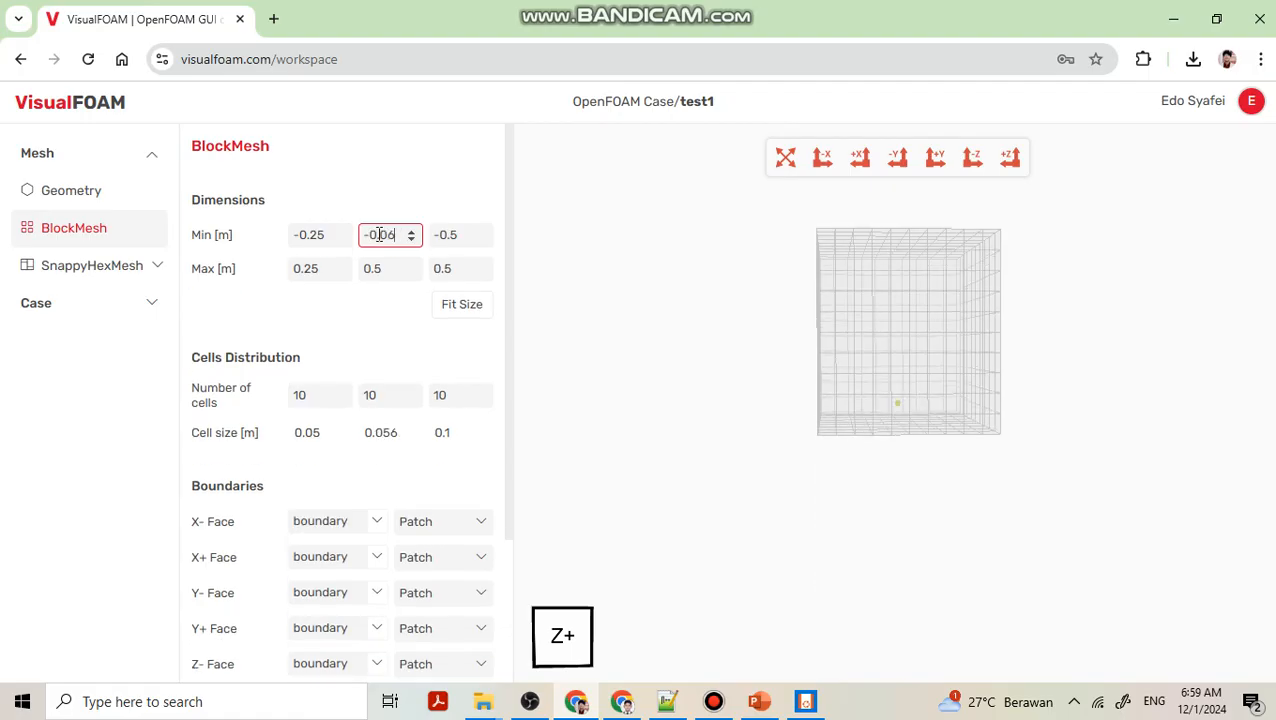
pyautogui.write('5')
pyautogui.doubleClick(373, 266)
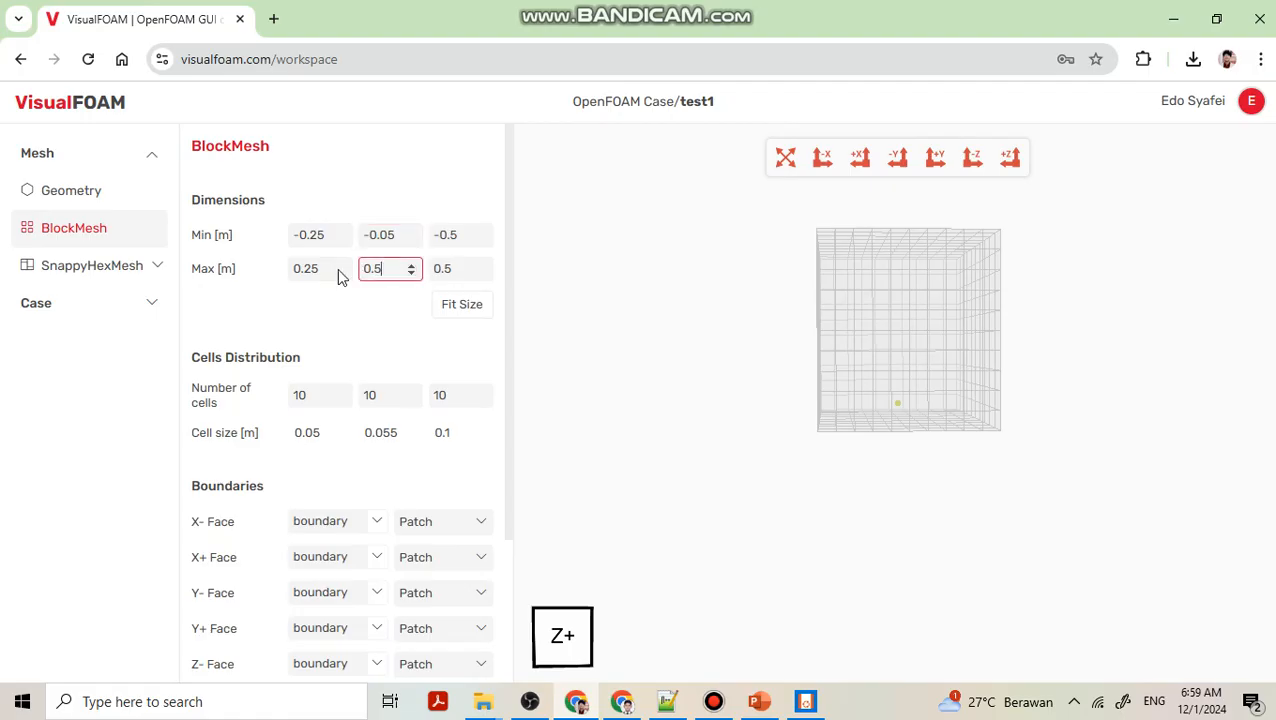
pyautogui.write('0.05')
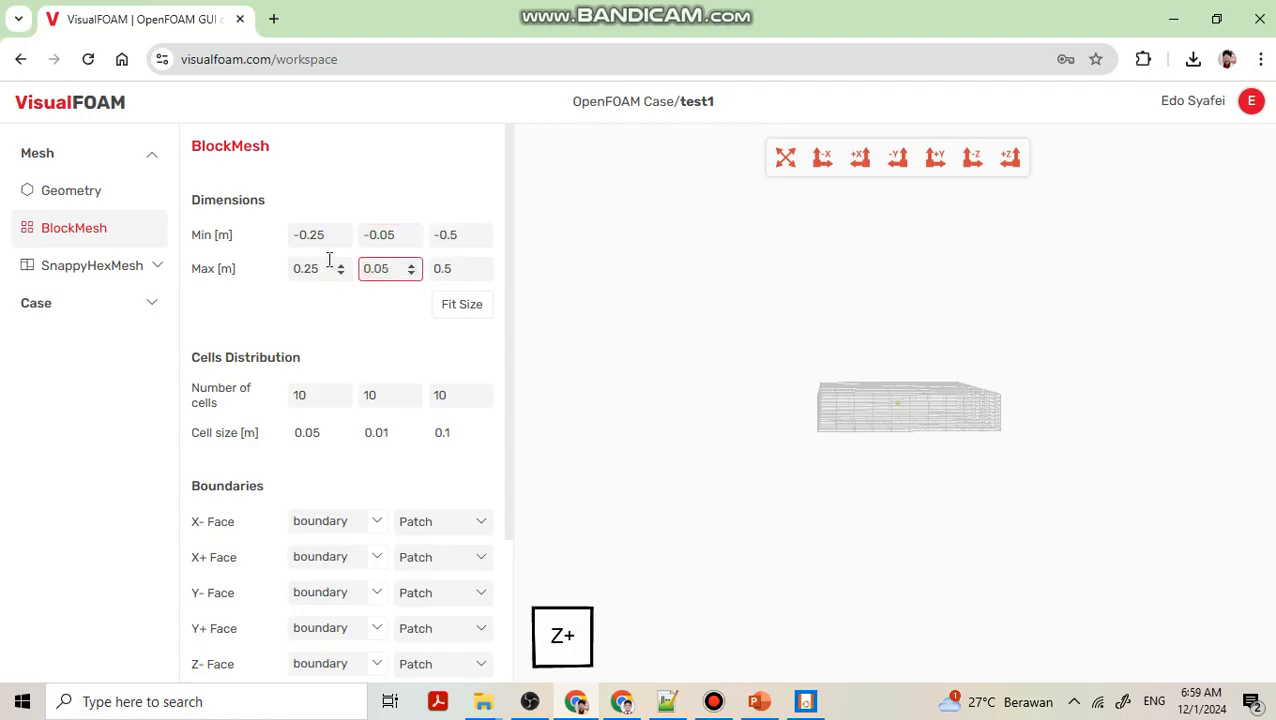
# Set the block's Z extent from -0.005 m to 0.005 m.
pyautogui.scroll(6, 953, 400)
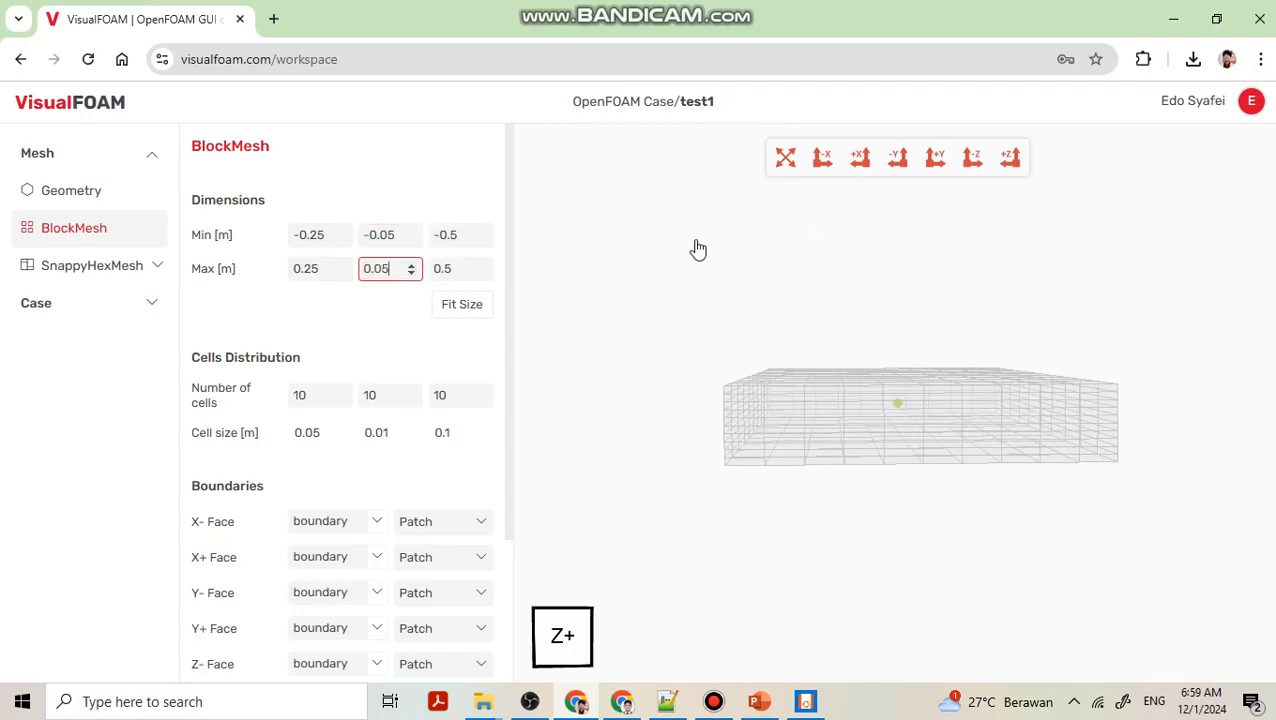
pyautogui.click(463, 240)
pyautogui.press('BackSpace')
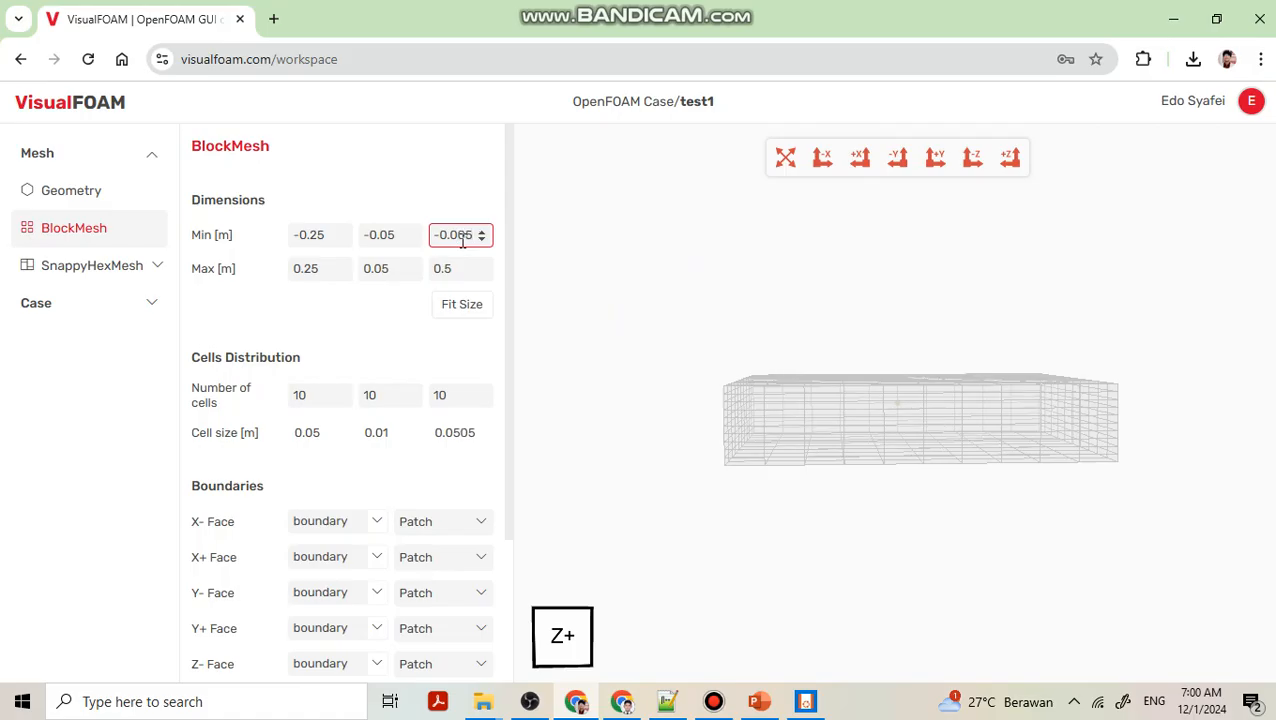
pyautogui.click(481, 274)
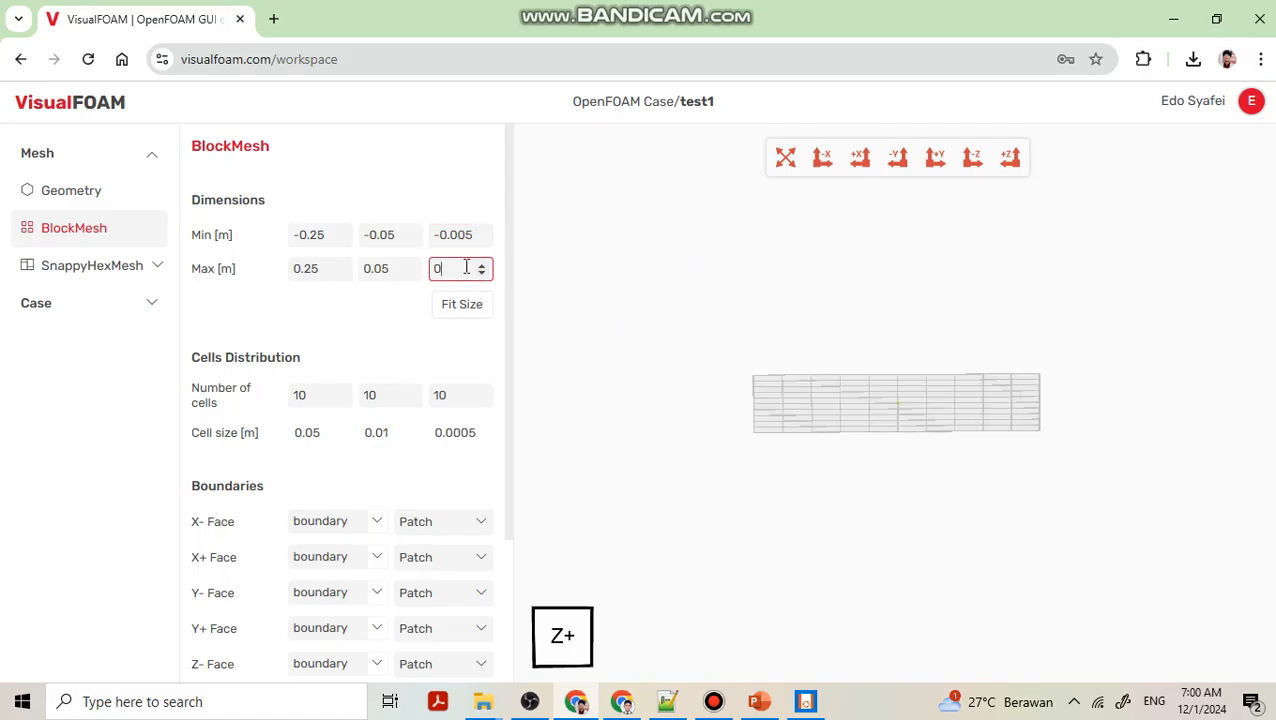
pyautogui.write('.005')
# Inspect the thin block mesh from several angles in the 3D view.
pyautogui.moveTo(1111, 421); pyautogui.dragTo(904, 520)
pyautogui.scroll(5, 820, 433)
pyautogui.moveTo(683, 437); pyautogui.dragTo(761, 430, button='right')
pyautogui.scroll(4, 775, 448)
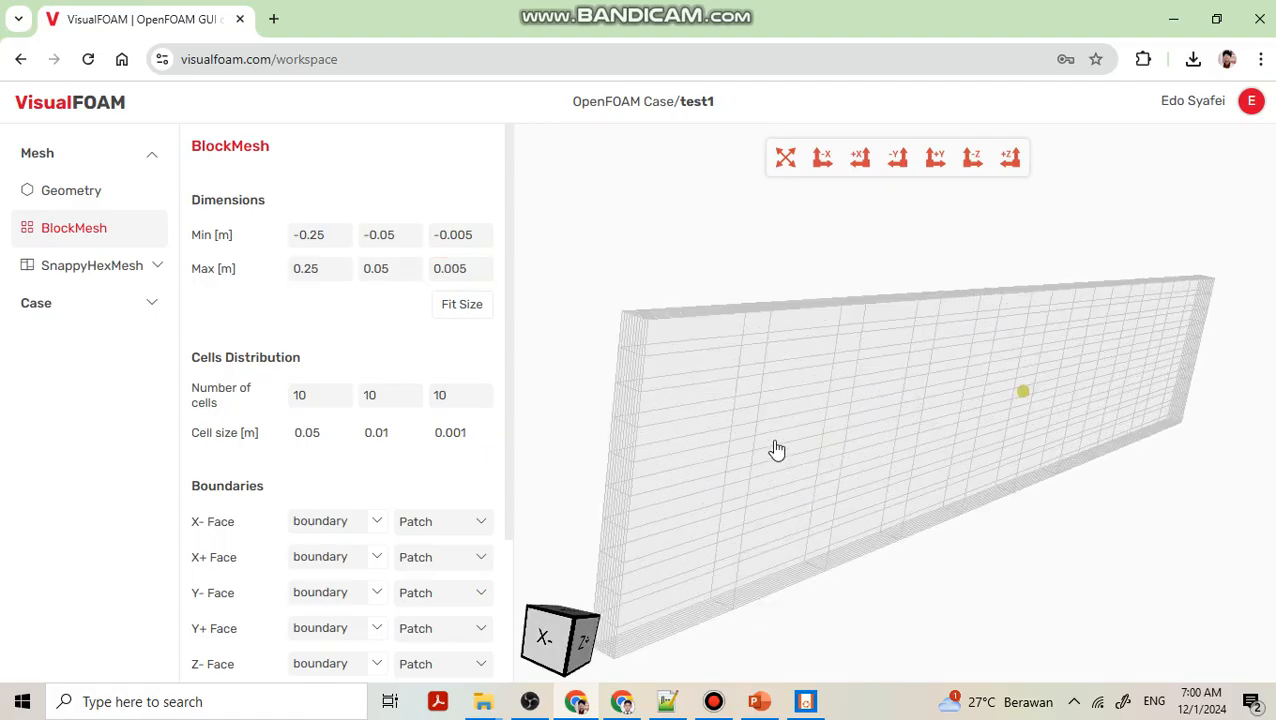
pyautogui.moveTo(777, 449); pyautogui.dragTo(666, 410)
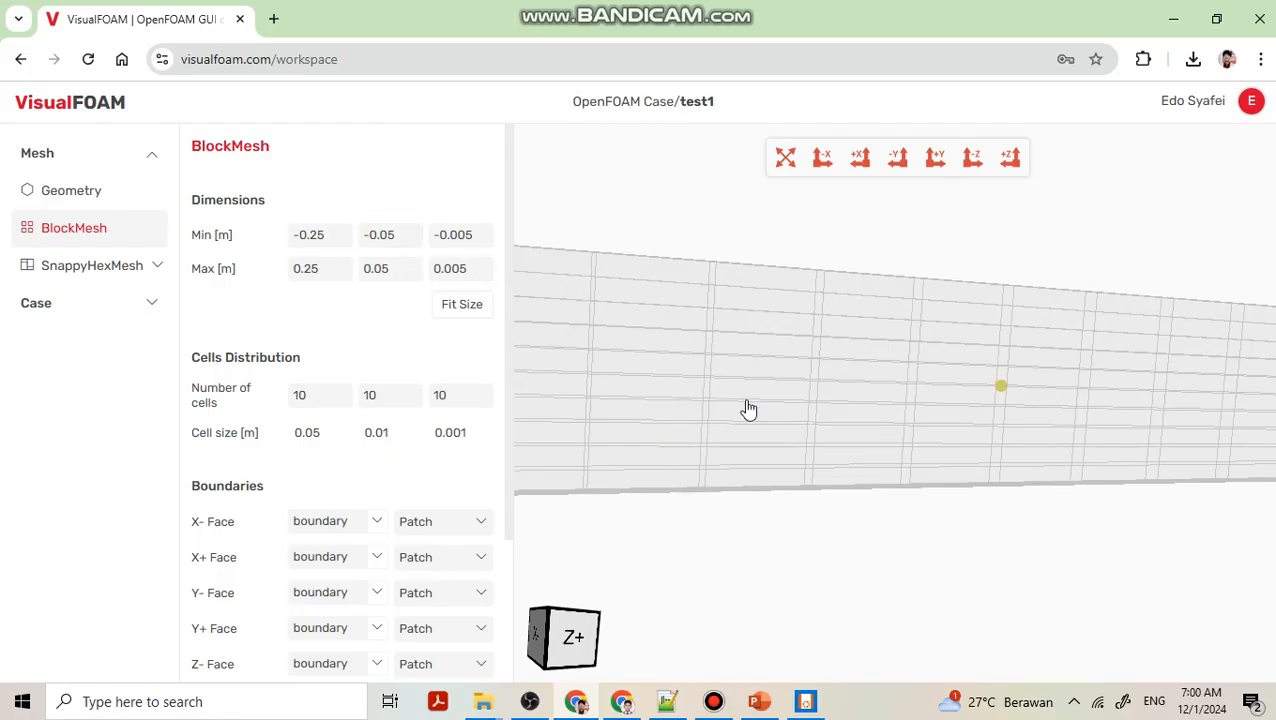
pyautogui.scroll(-5, 730, 362)
pyautogui.moveTo(732, 364); pyautogui.dragTo(773, 420)
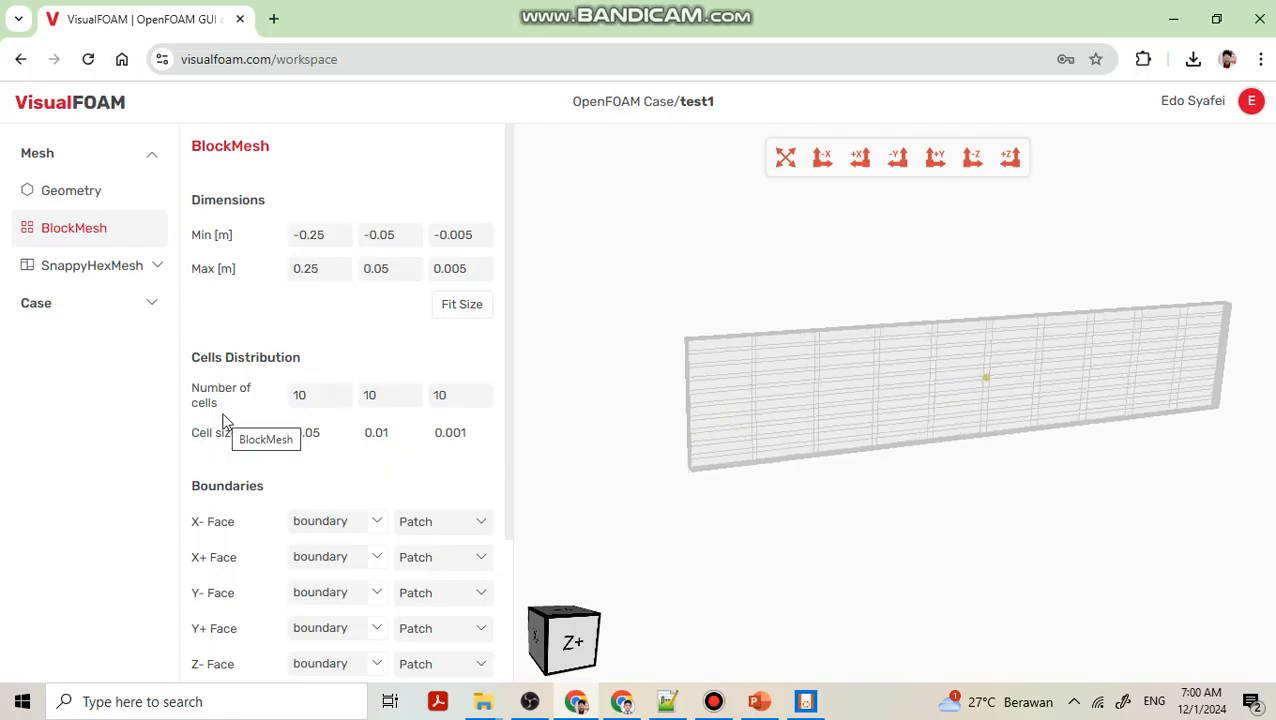
pyautogui.scroll(5, 926, 447)
pyautogui.moveTo(776, 376); pyautogui.dragTo(818, 410)
pyautogui.moveTo(819, 409); pyautogui.dragTo(925, 375, button='middle')
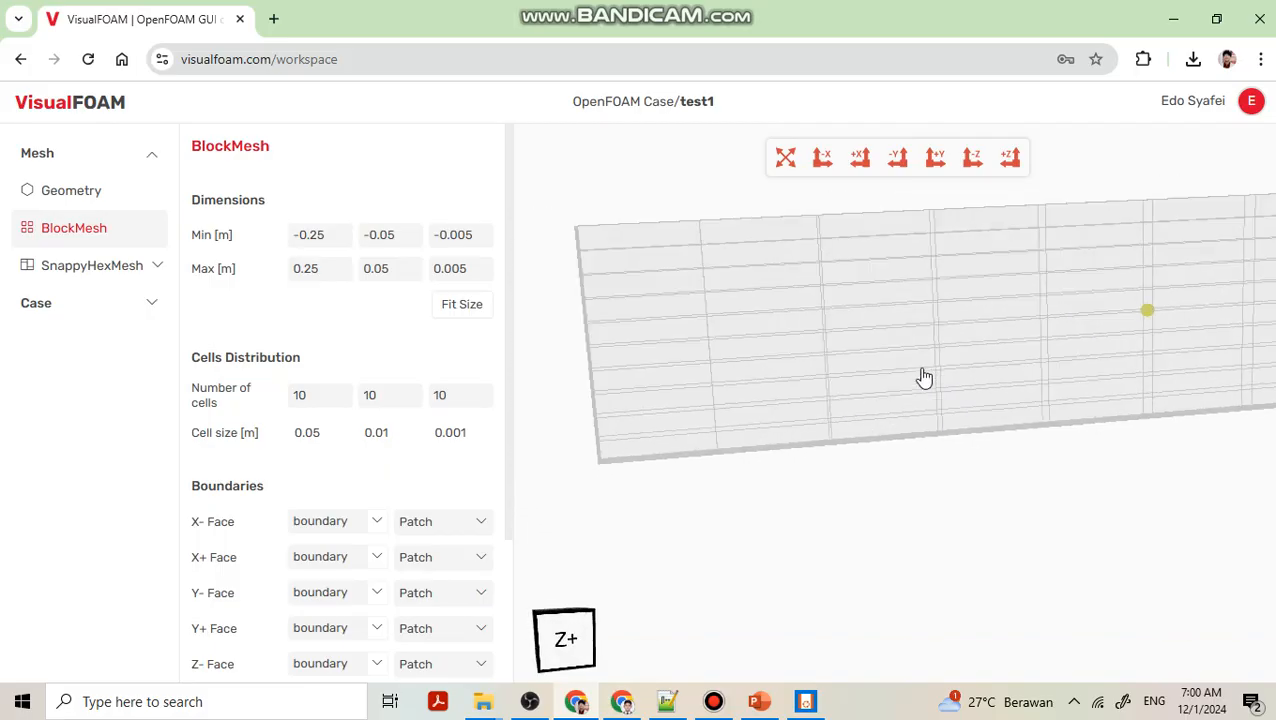
pyautogui.moveTo(607, 573); pyautogui.dragTo(673, 593)
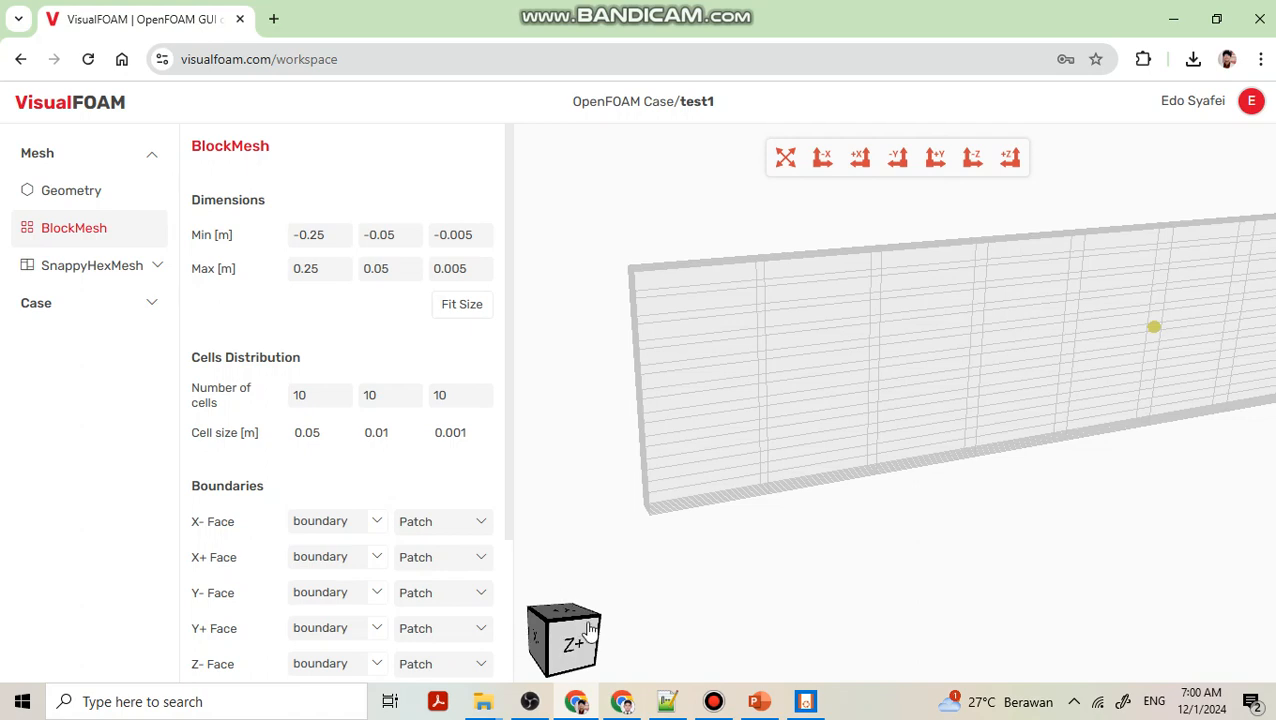
pyautogui.moveTo(620, 600)
pyautogui.mouseDown()
pyautogui.moveTo(604, 620)
pyautogui.moveTo(630, 598)
pyautogui.mouseUp()
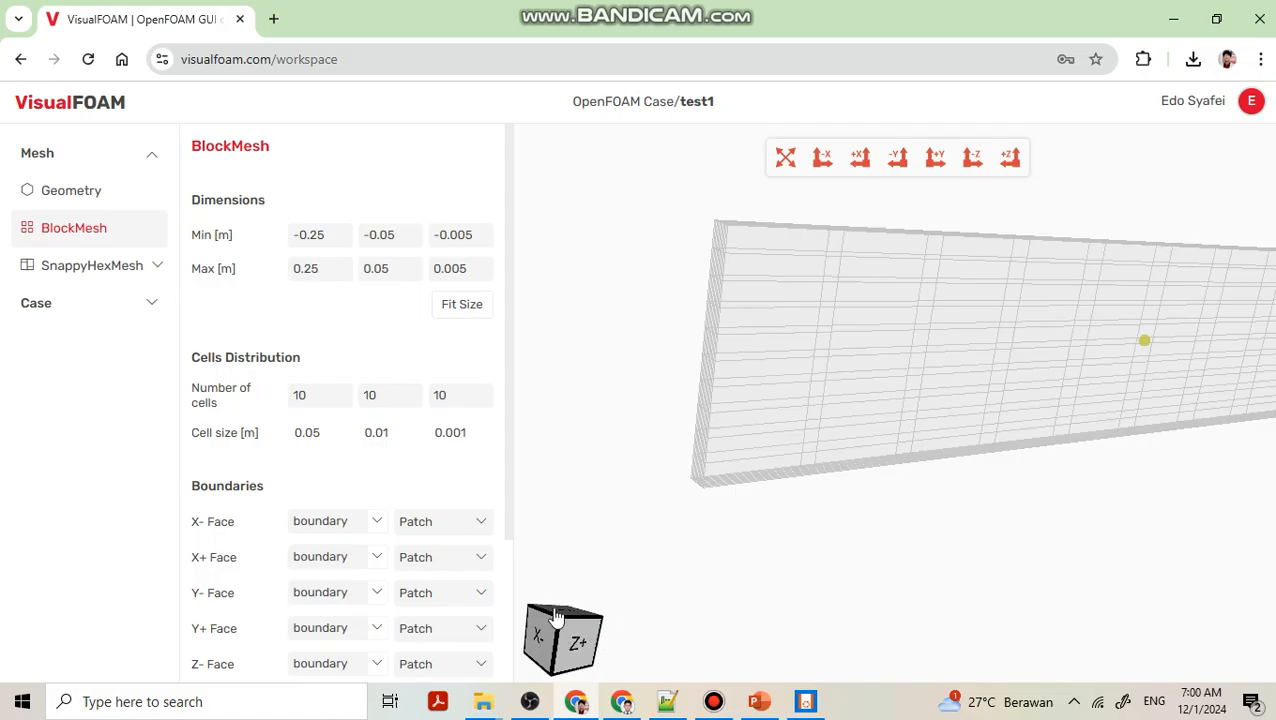
pyautogui.moveTo(607, 624); pyautogui.dragTo(743, 485)
pyautogui.scroll(-3, 743, 485)
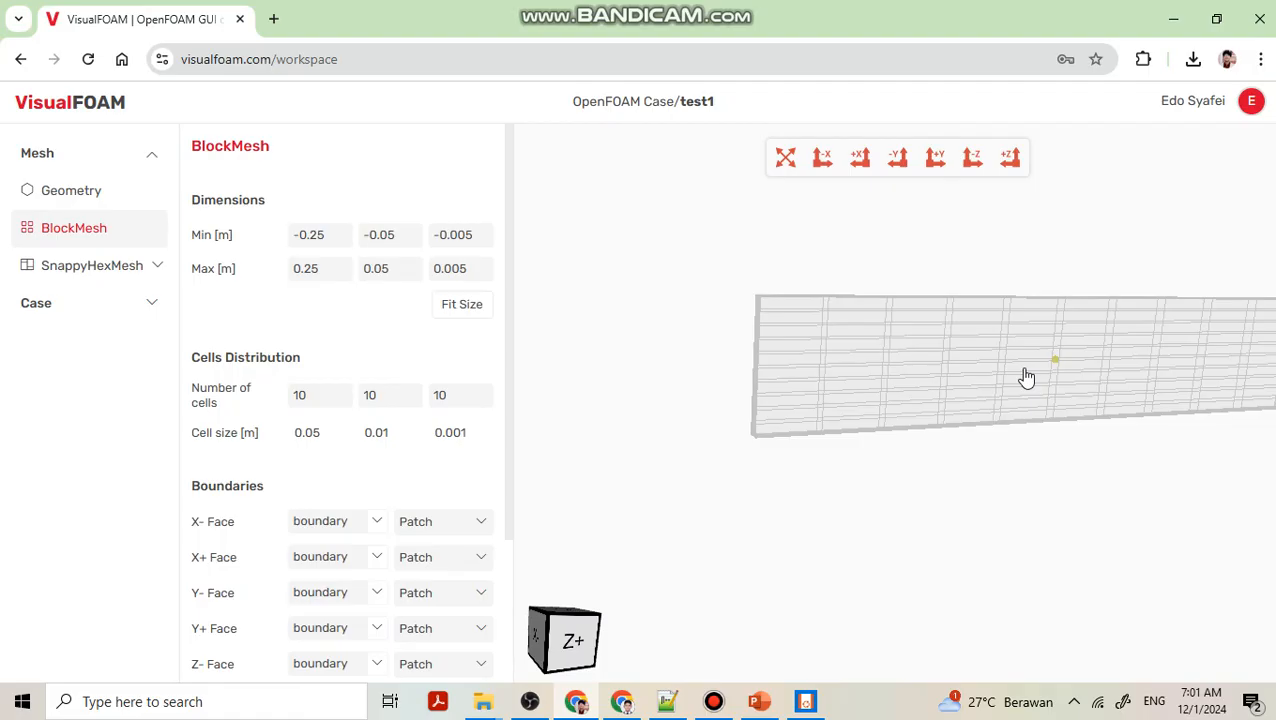
pyautogui.moveTo(1026, 377); pyautogui.dragTo(931, 370, button='right')
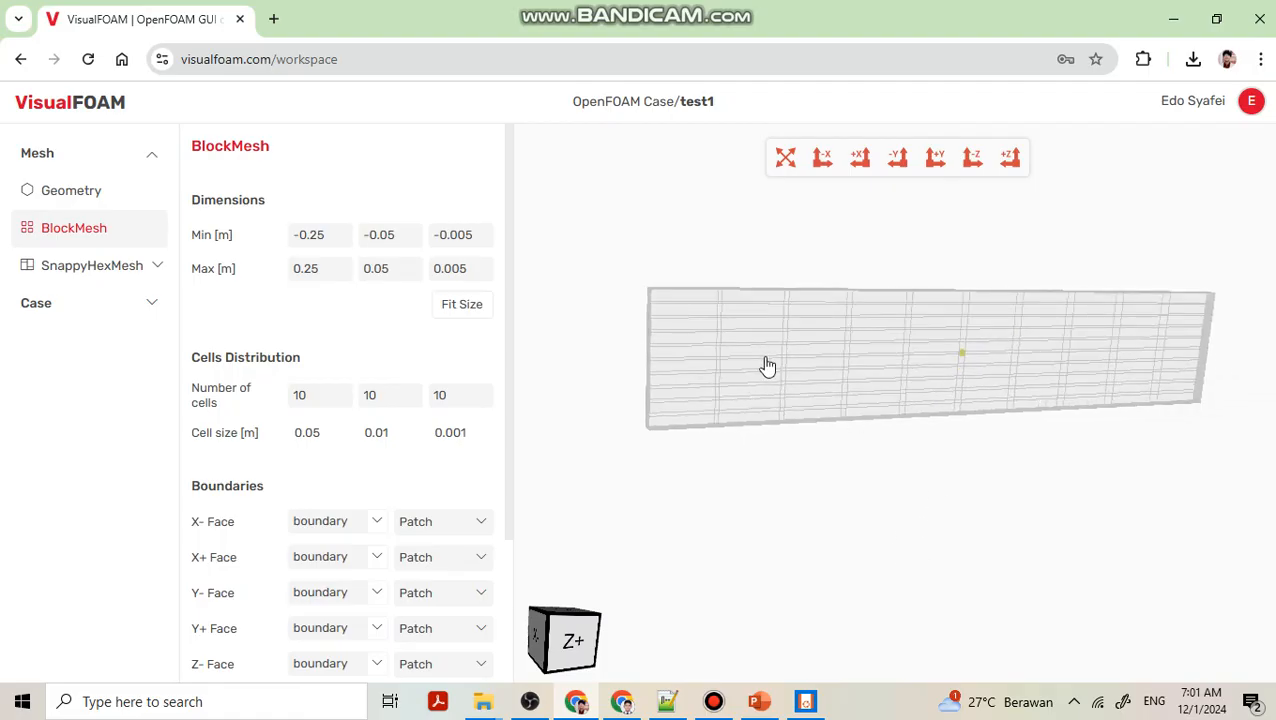
pyautogui.scroll(3, 767, 366)
pyautogui.moveTo(726, 342); pyautogui.dragTo(903, 401, button='right')
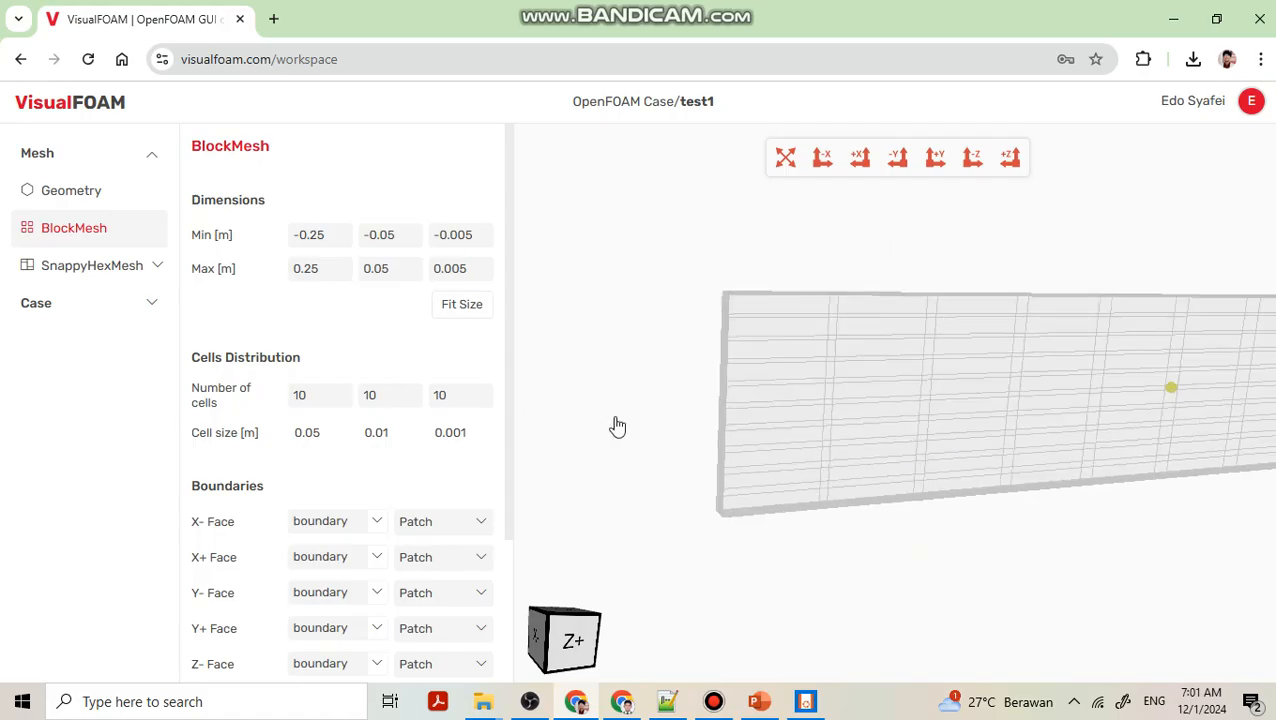
pyautogui.moveTo(1071, 407); pyautogui.dragTo(884, 376)
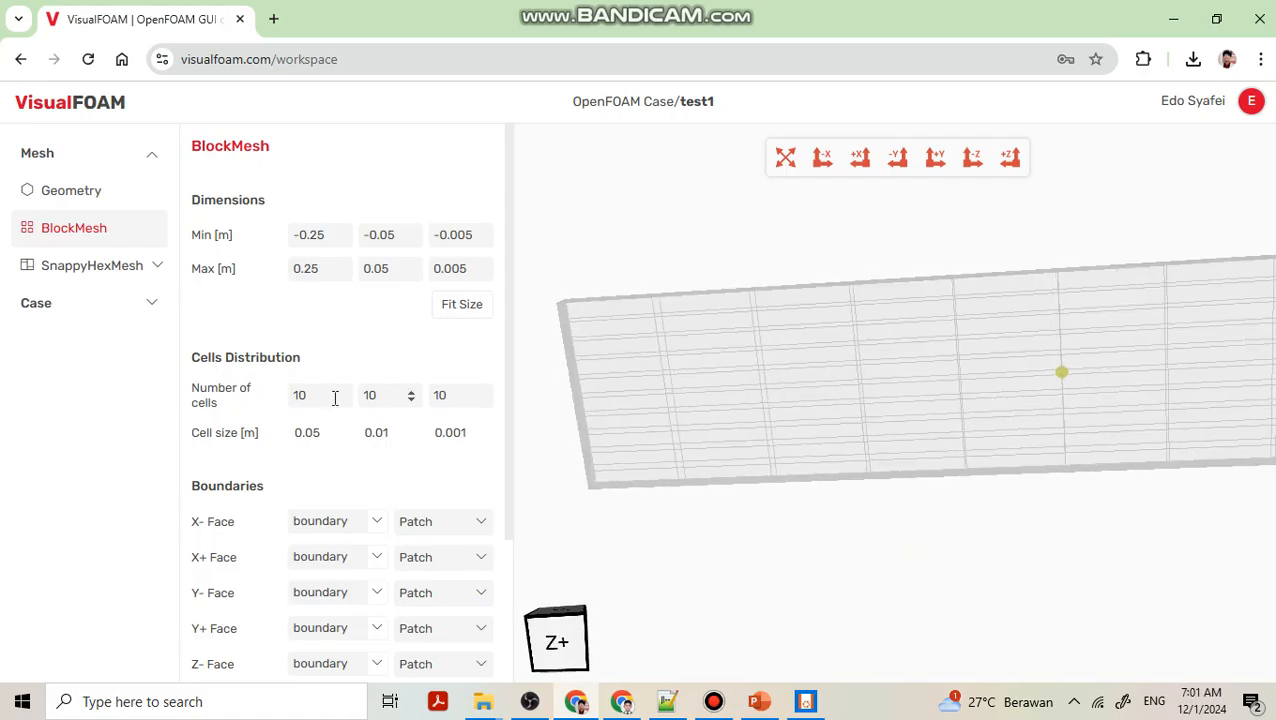
# Set the number of cells along X to 70.
pyautogui.click(330, 396)
pyautogui.press('BackSpace')
pyautogui.press('BackSpace')
pyautogui.write('70')
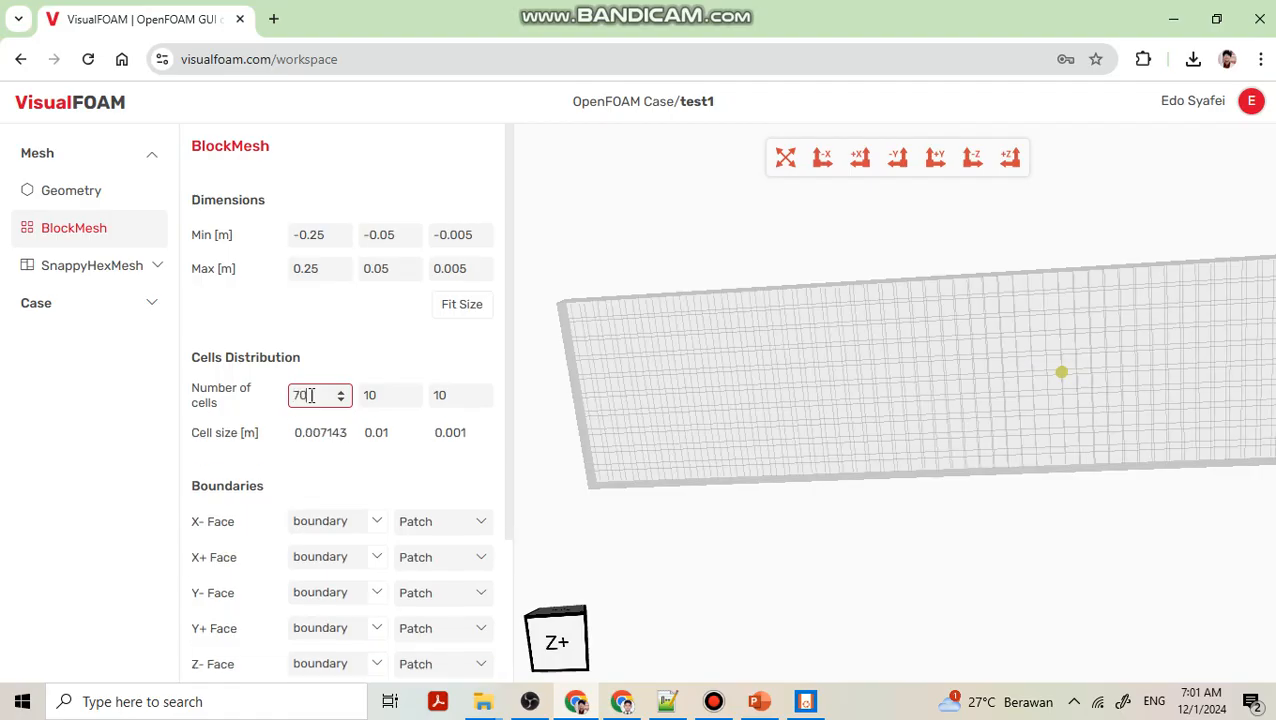
# Set the number of cells along X to 50.
pyautogui.scroll(5, 877, 347)
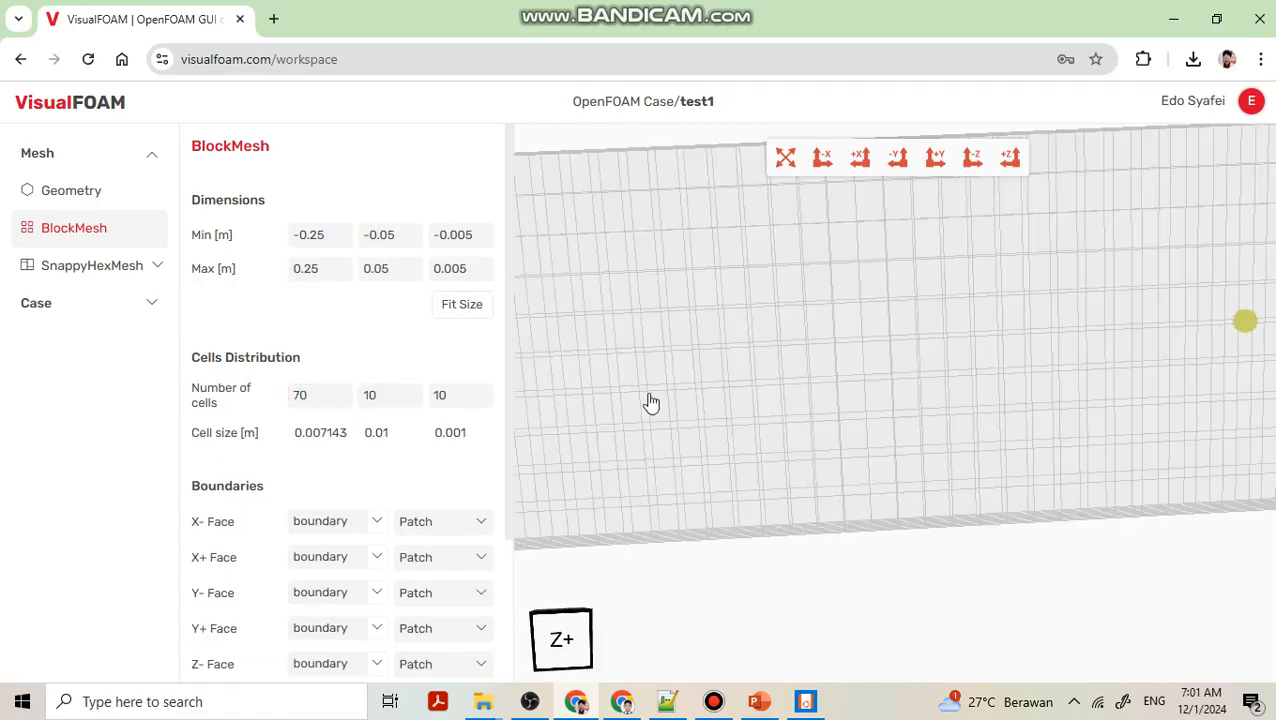
pyautogui.scroll(-3, 904, 336)
pyautogui.scroll(3, 870, 315)
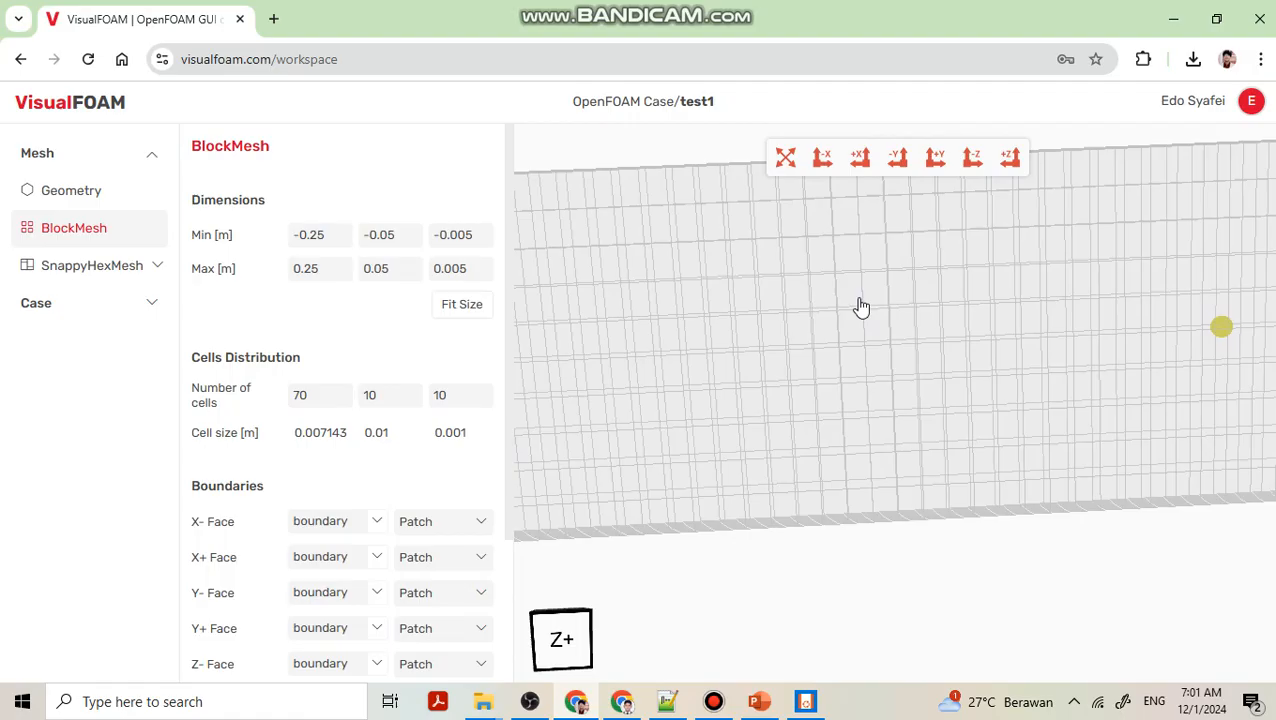
pyautogui.click(335, 400)
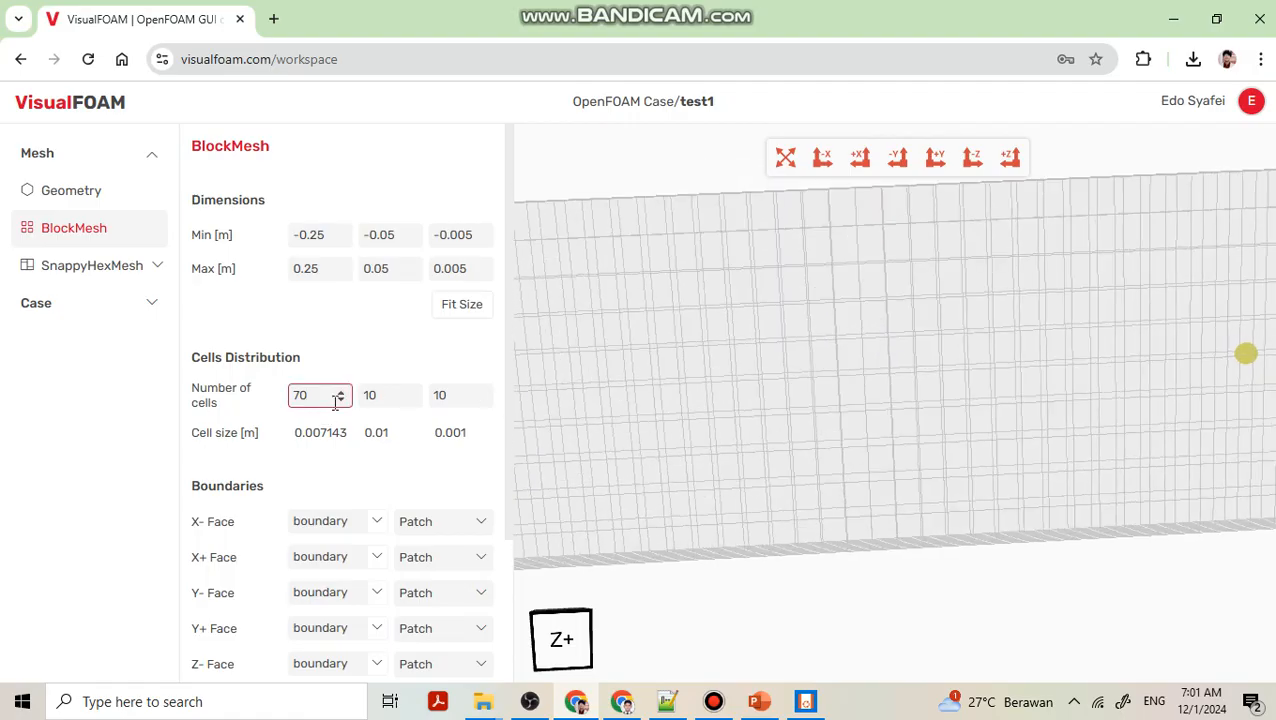
pyautogui.press('BackSpace')
pyautogui.press('BackSpace')
pyautogui.write('50')
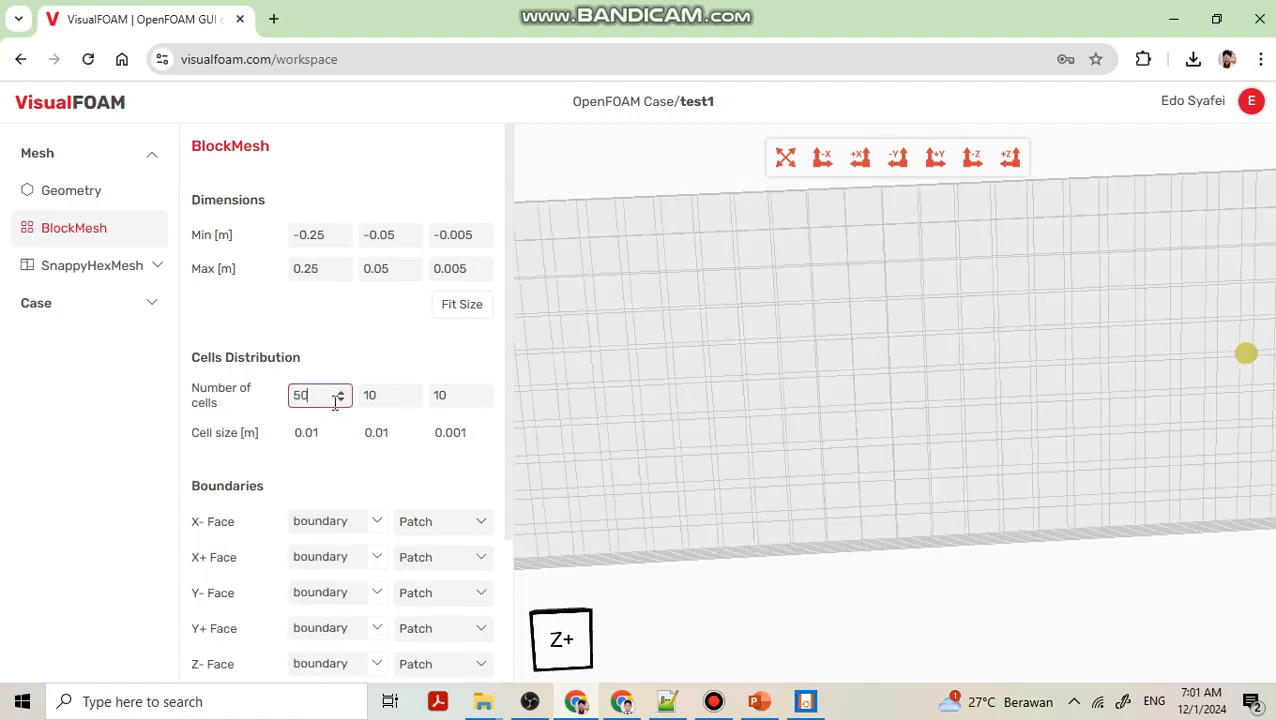
# Set the number of cells along Z to 1.
pyautogui.click(799, 312)
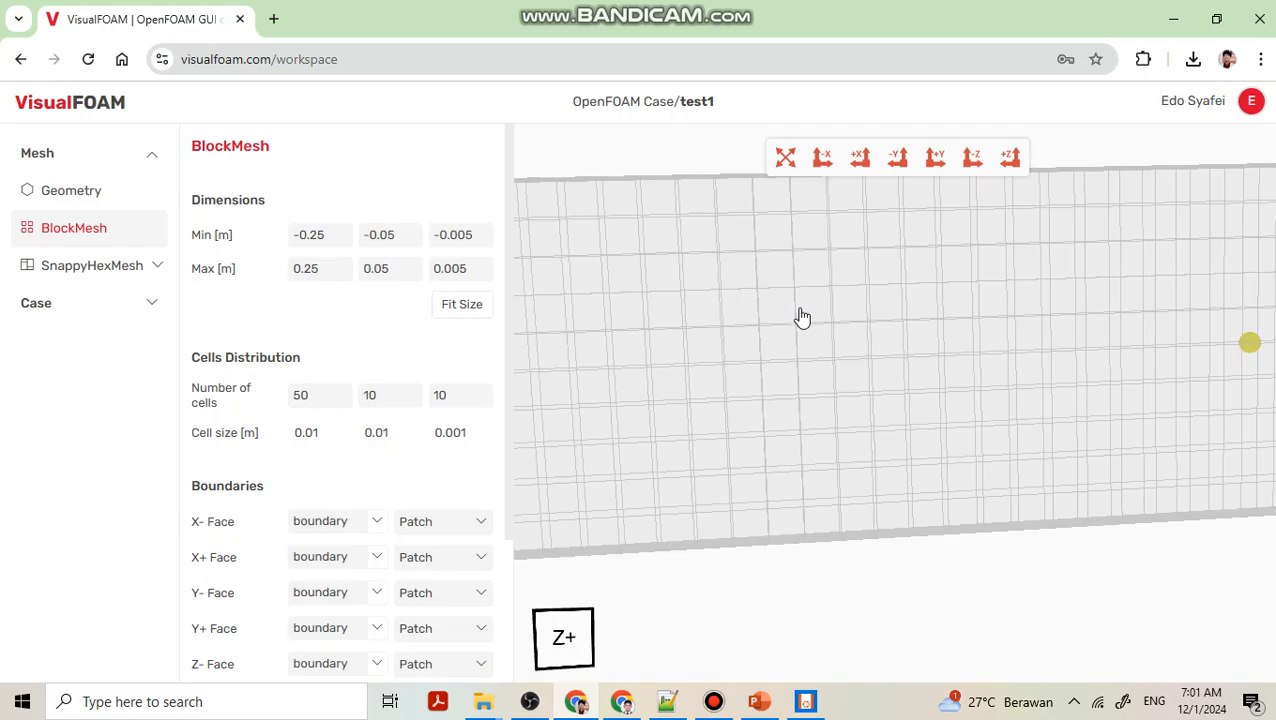
pyautogui.moveTo(772, 297); pyautogui.dragTo(772, 309, button='middle')
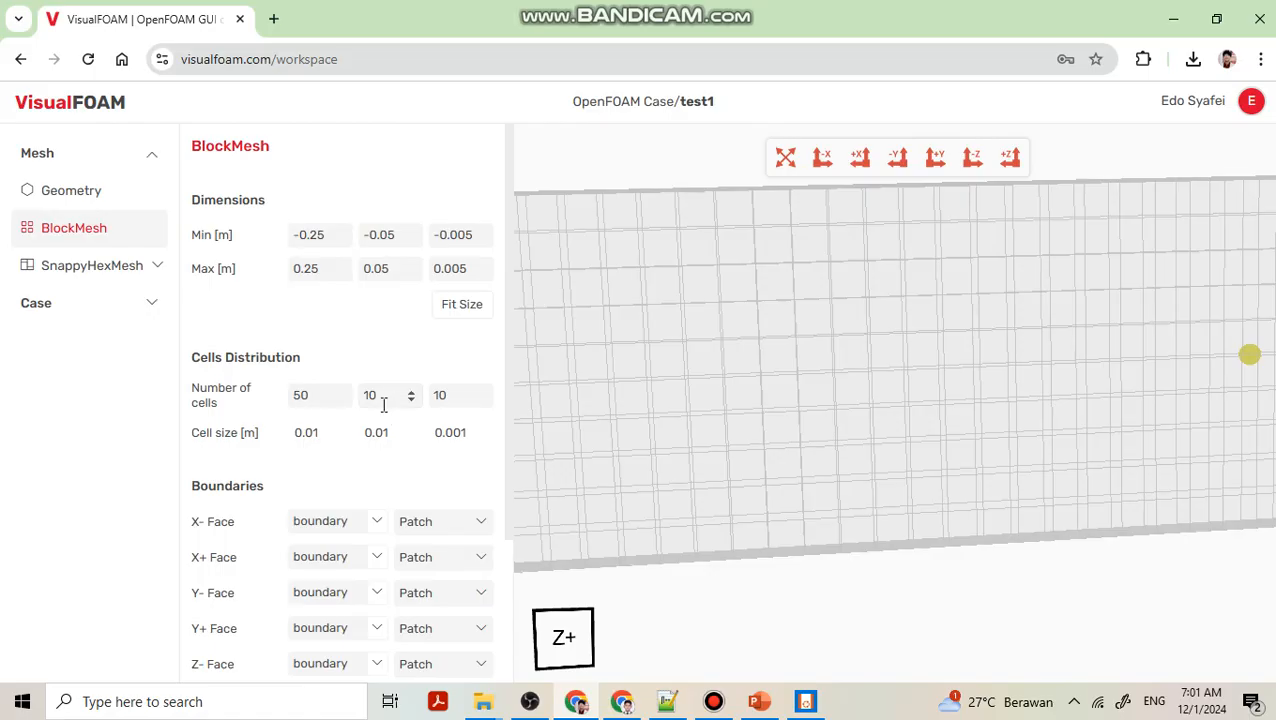
pyautogui.moveTo(767, 380); pyautogui.dragTo(843, 379)
pyautogui.moveTo(806, 427); pyautogui.dragTo(931, 451)
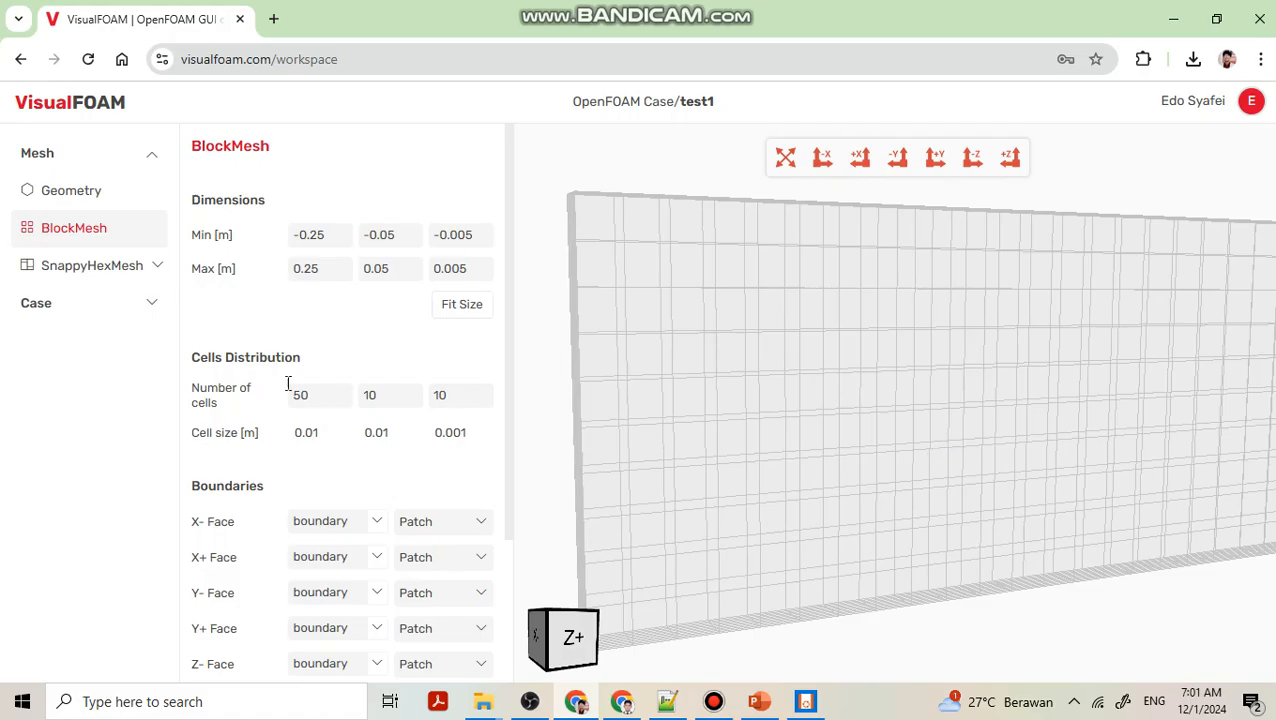
pyautogui.click(460, 399)
pyautogui.press('BackSpace')
# Inspect the resulting mesh and bring the Boundaries face settings into view.
pyautogui.moveTo(632, 413)
pyautogui.mouseDown()
pyautogui.moveTo(703, 421)
pyautogui.moveTo(643, 411)
pyautogui.mouseUp()
pyautogui.moveTo(643, 411); pyautogui.dragTo(637, 405, button='middle')
pyautogui.moveTo(788, 430); pyautogui.dragTo(750, 388, button='middle')
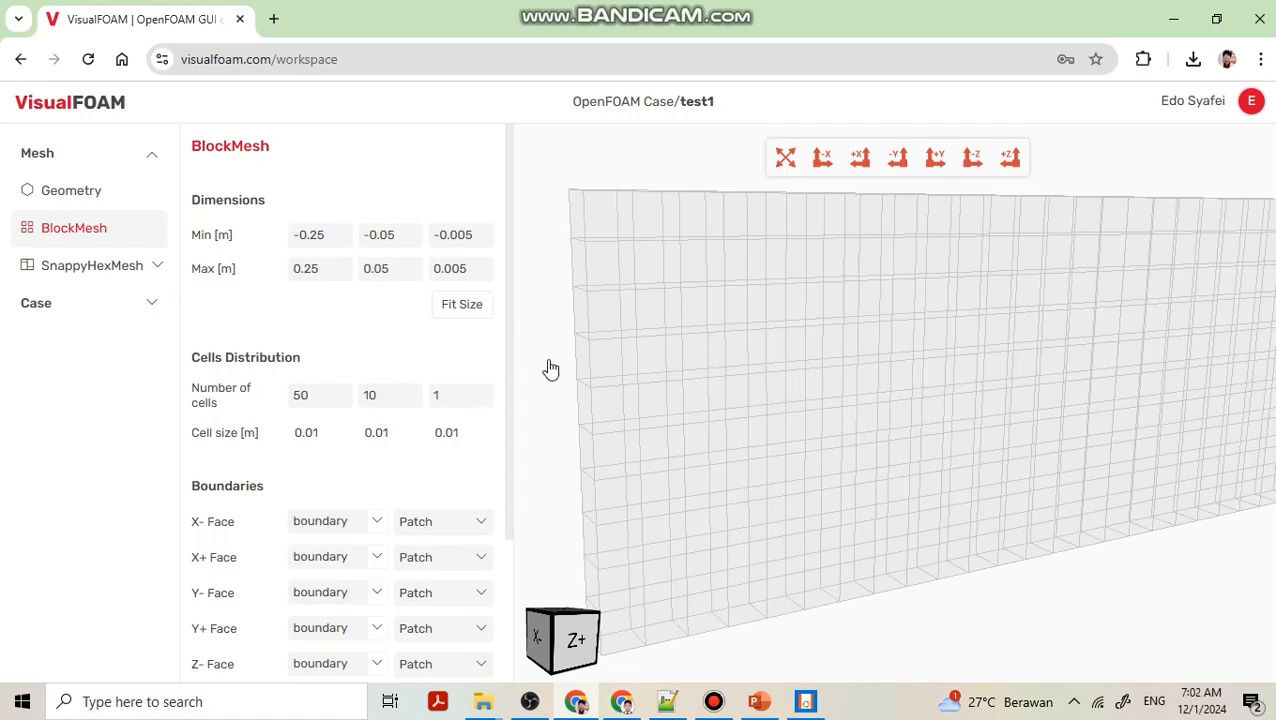
pyautogui.moveTo(510, 273); pyautogui.dragTo(513, 390)
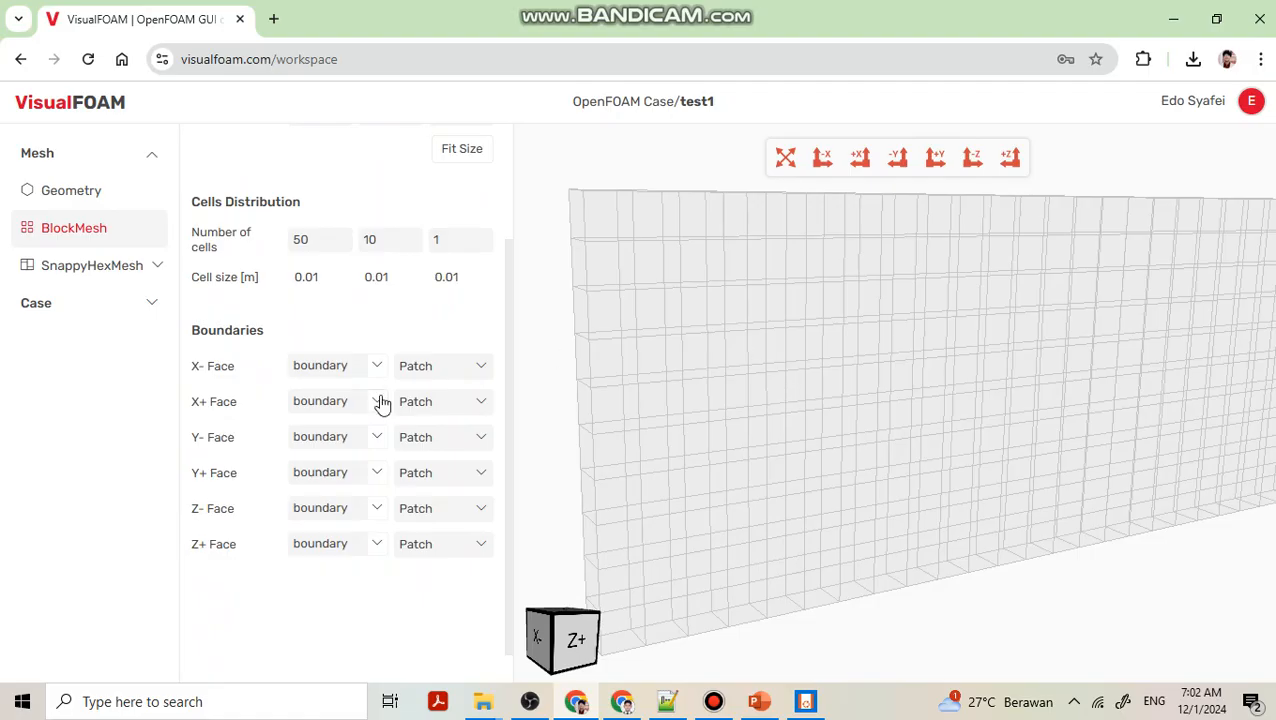
# Set the X- face boundary to inlet.
pyautogui.moveTo(610, 428); pyautogui.dragTo(749, 347)
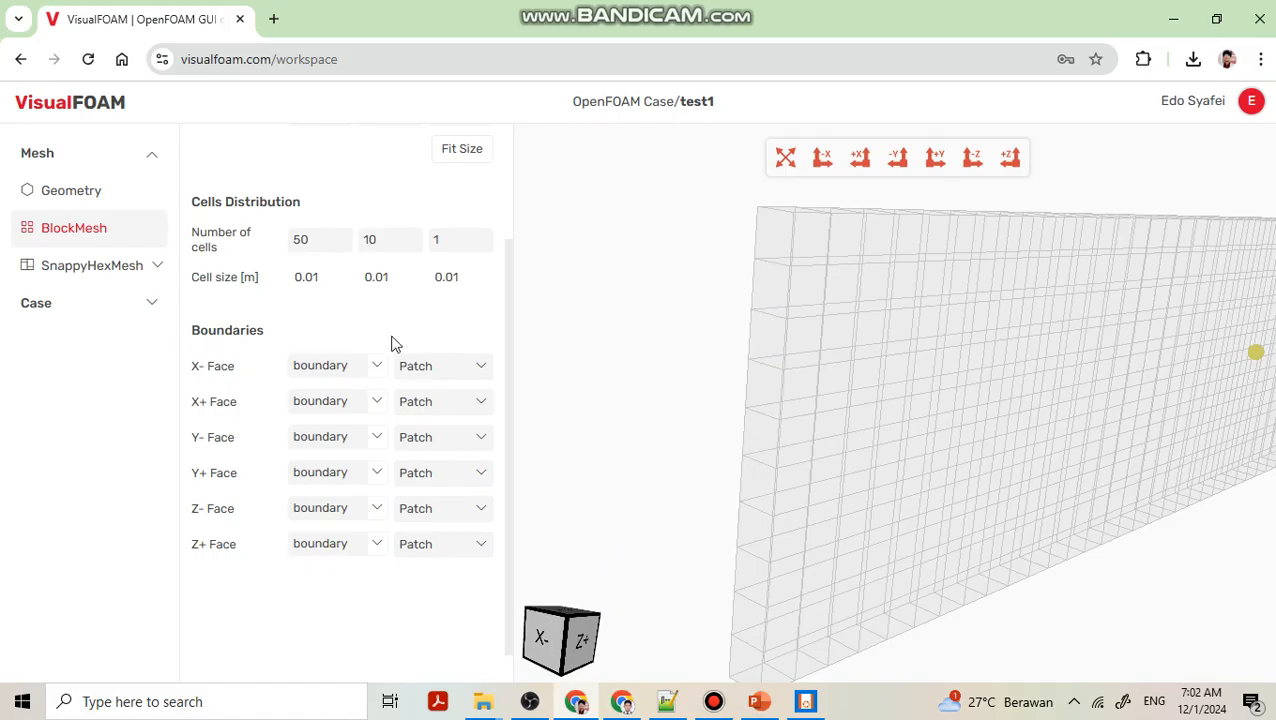
pyautogui.moveTo(814, 312); pyautogui.dragTo(792, 320)
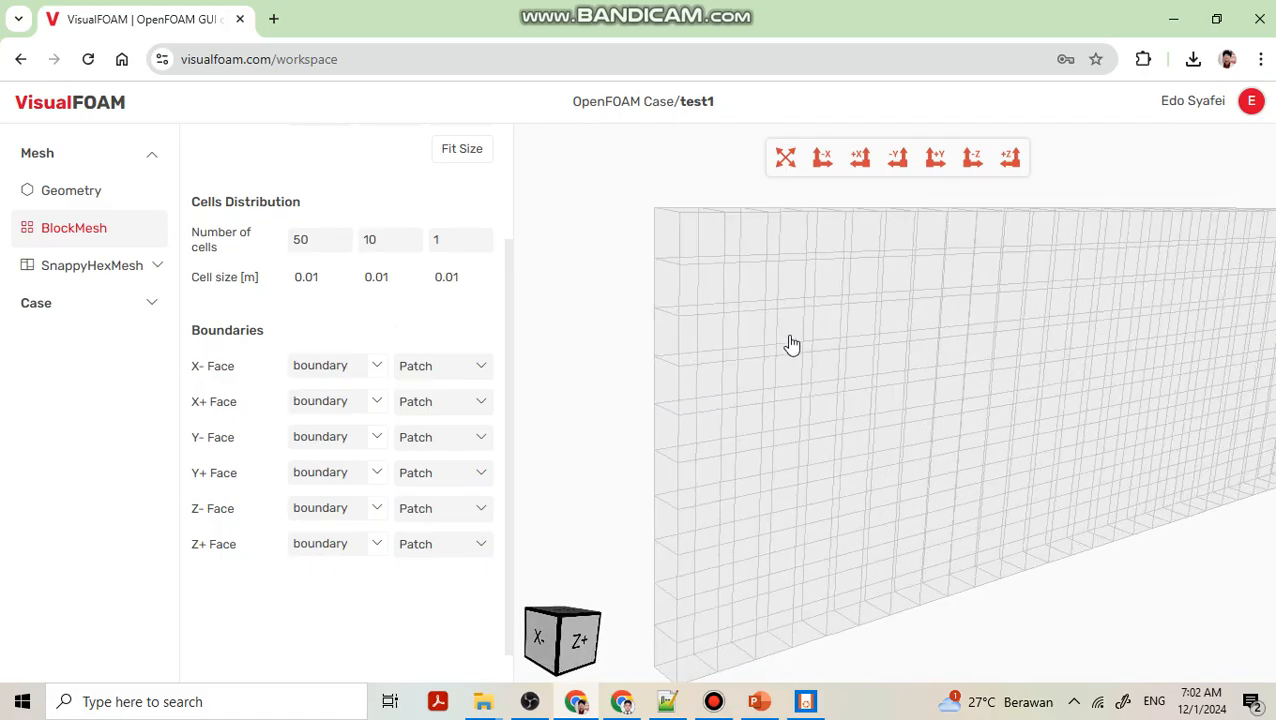
pyautogui.scroll(-3, 799, 400)
pyautogui.moveTo(927, 410); pyautogui.dragTo(735, 345)
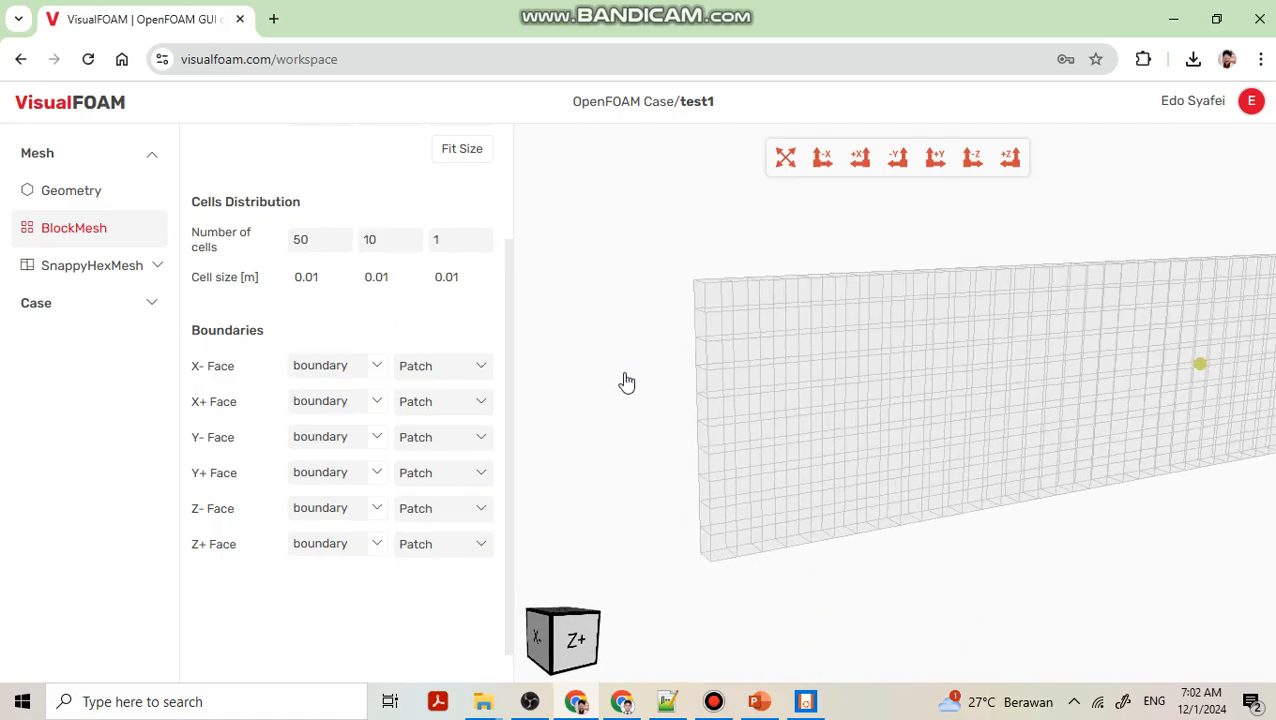
pyautogui.moveTo(786, 390); pyautogui.dragTo(504, 344)
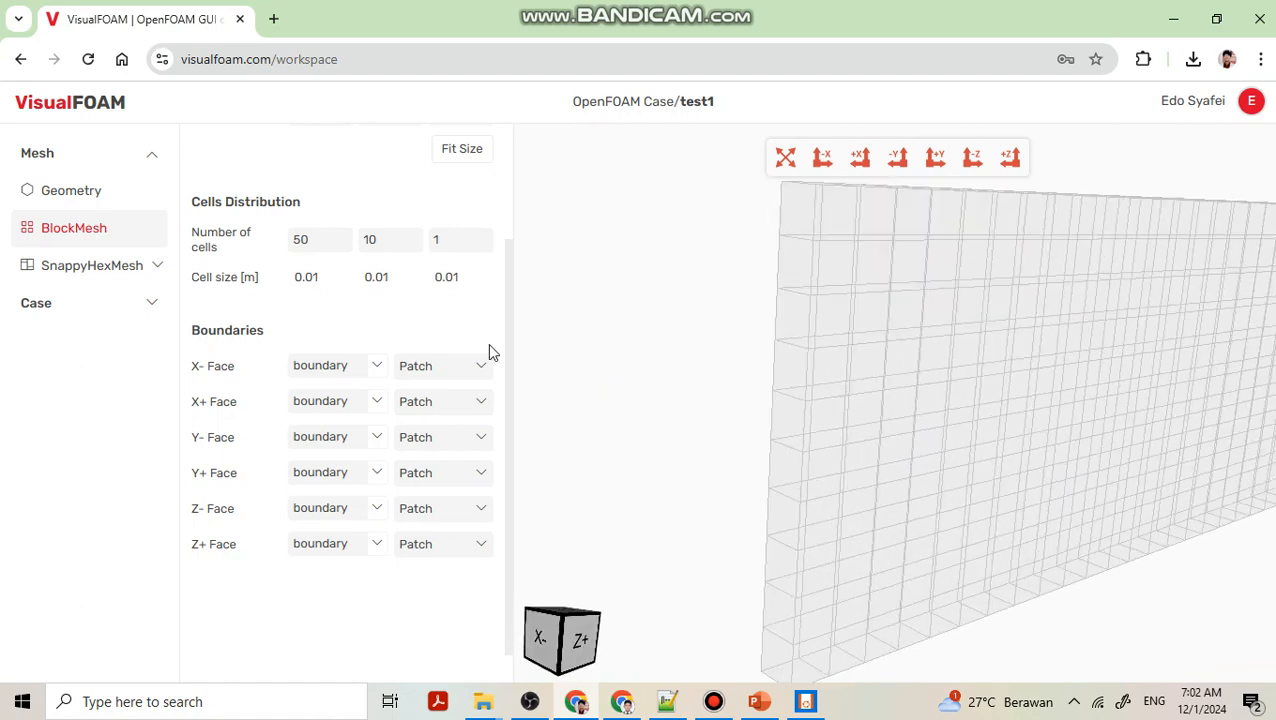
pyautogui.click(380, 373)
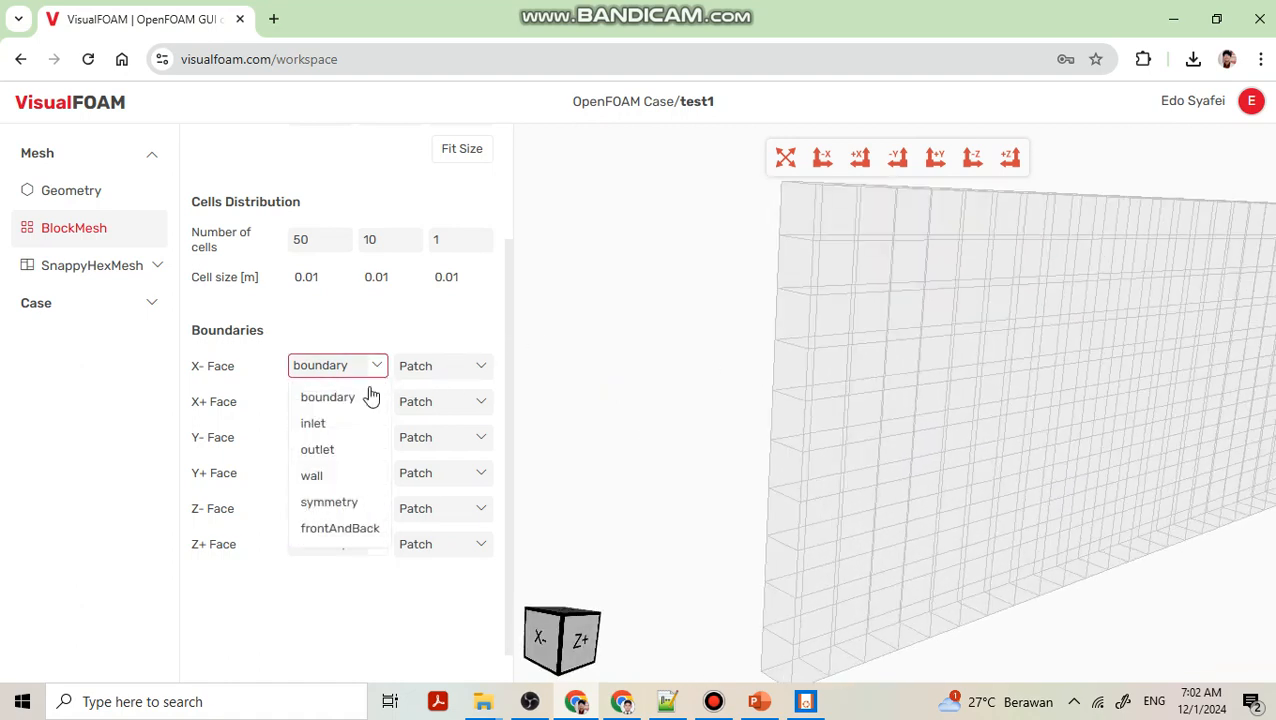
pyautogui.click(353, 421)
# Set the X+ face boundary to outlet.
pyautogui.moveTo(930, 377); pyautogui.dragTo(836, 380)
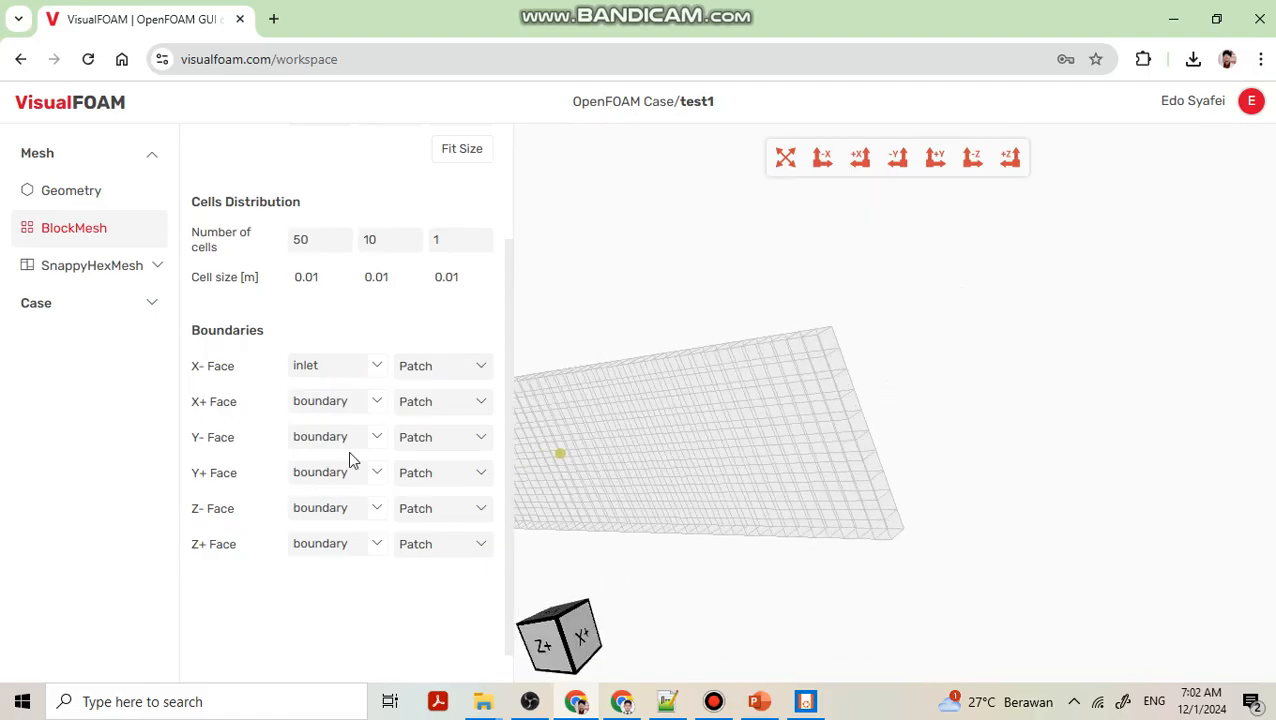
pyautogui.click(376, 404)
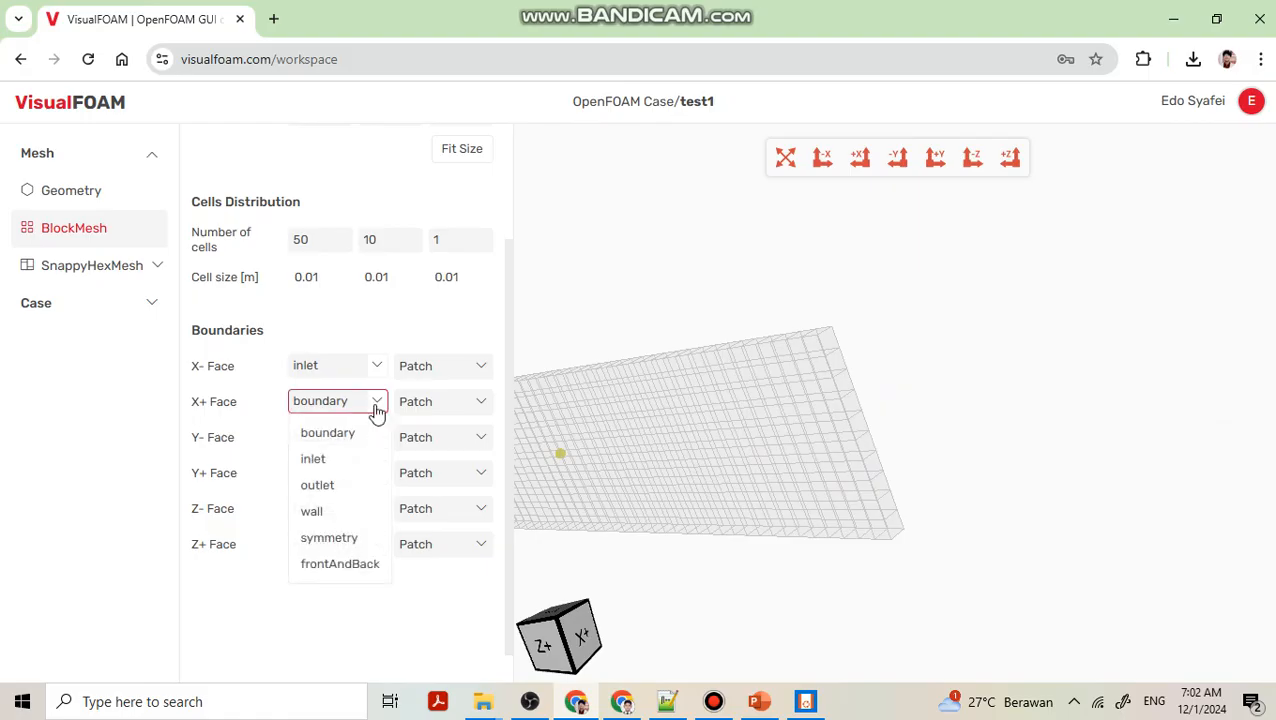
pyautogui.click(353, 484)
# Set the Y- face boundary to wall with patch type Wall.
pyautogui.moveTo(817, 455); pyautogui.dragTo(766, 376)
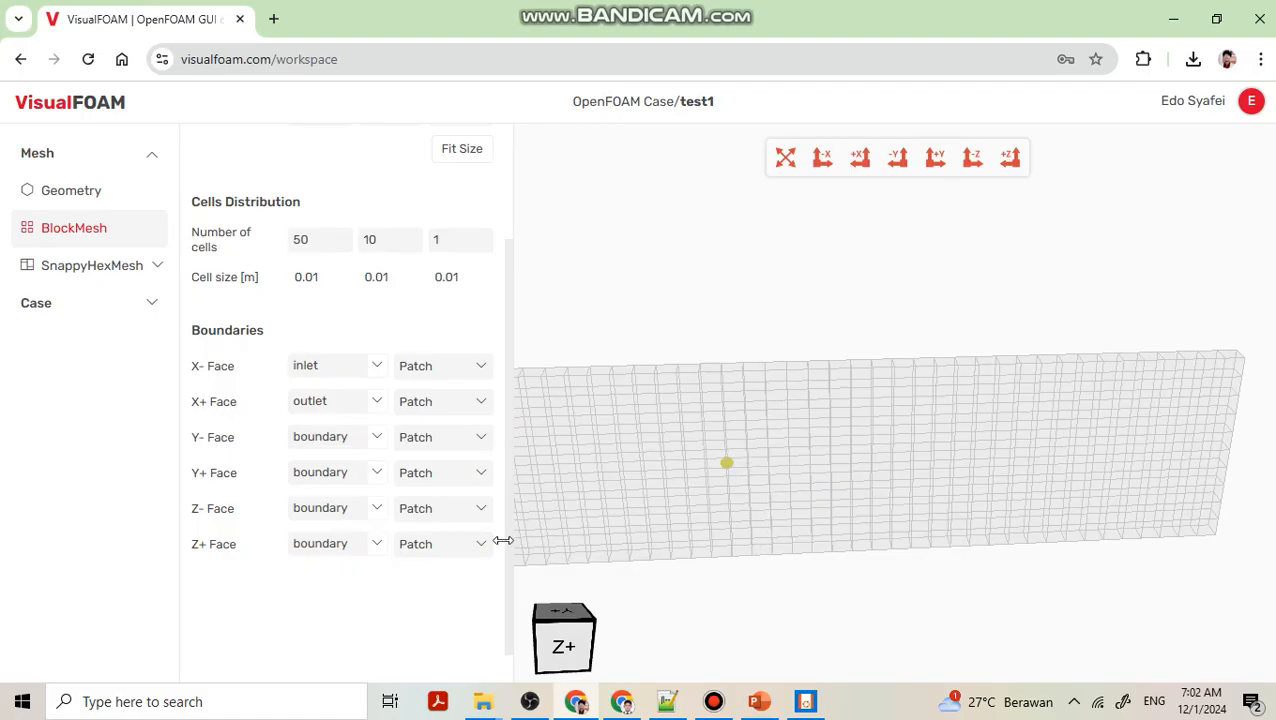
pyautogui.moveTo(906, 544); pyautogui.dragTo(837, 413)
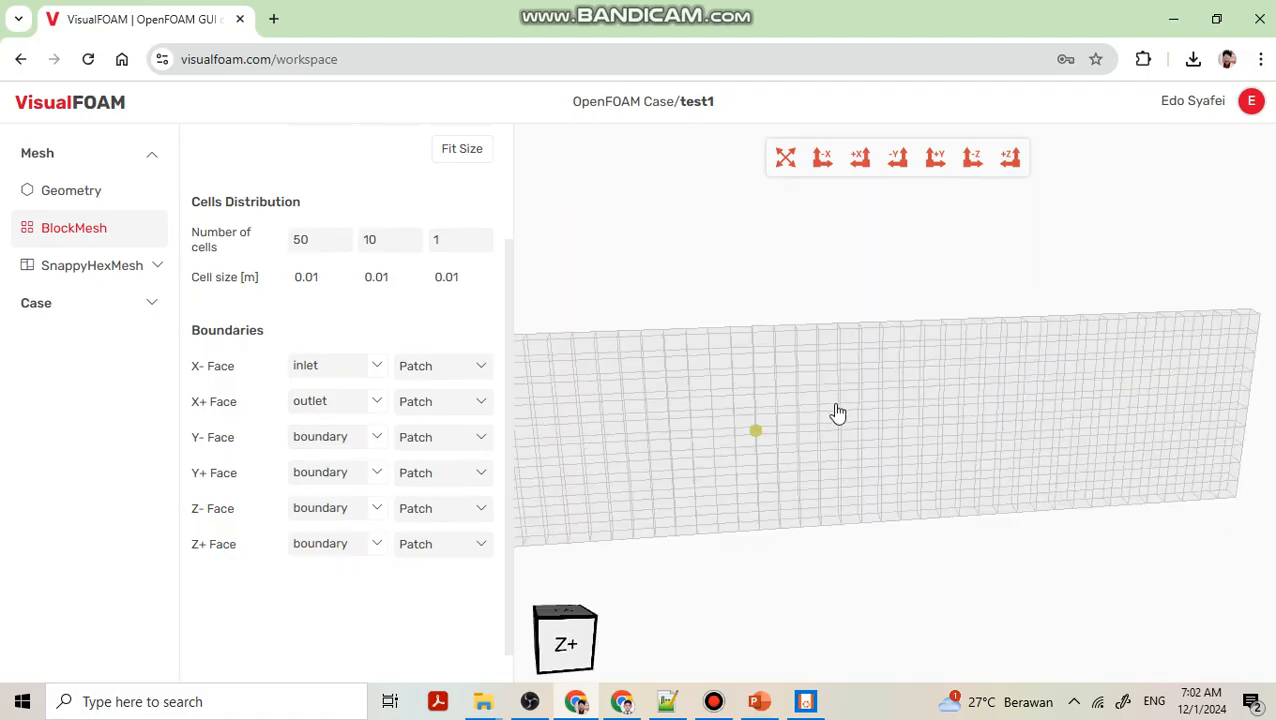
pyautogui.click(385, 444)
pyautogui.click(334, 549)
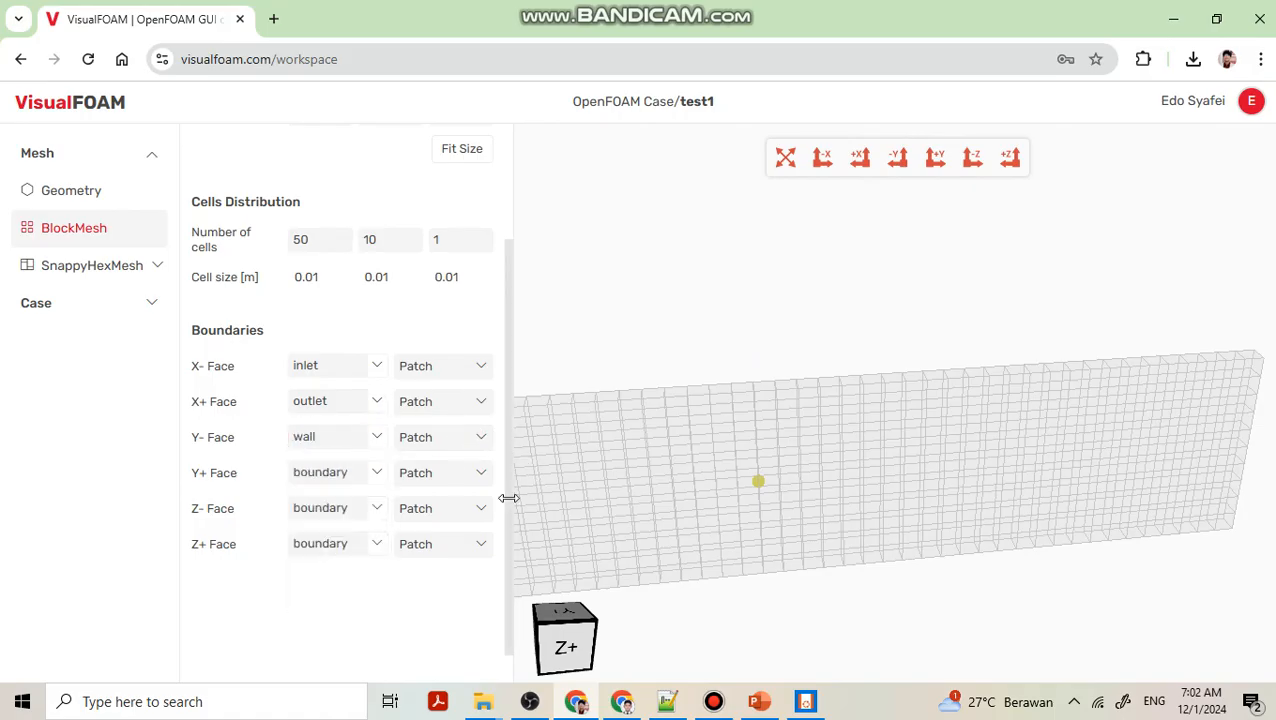
pyautogui.click(482, 441)
pyautogui.click(417, 497)
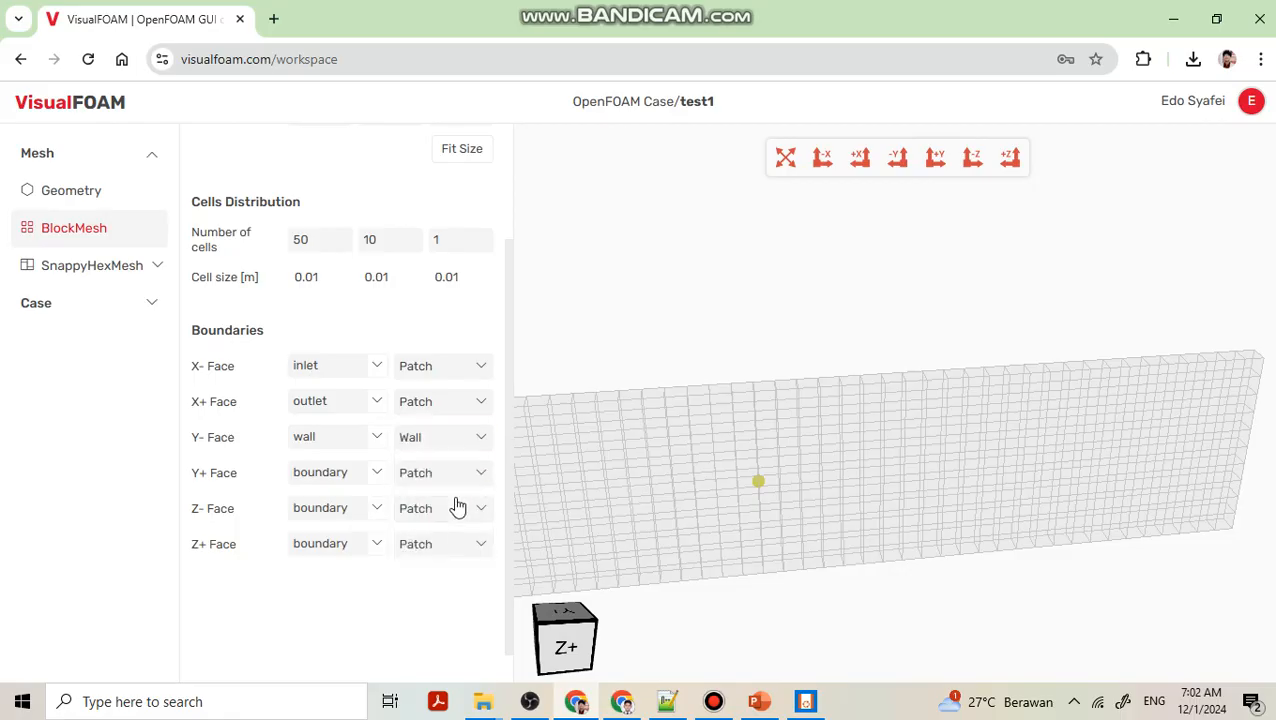
# Set the Y+ face boundary to wall with patch type Wall.
pyautogui.click(373, 478)
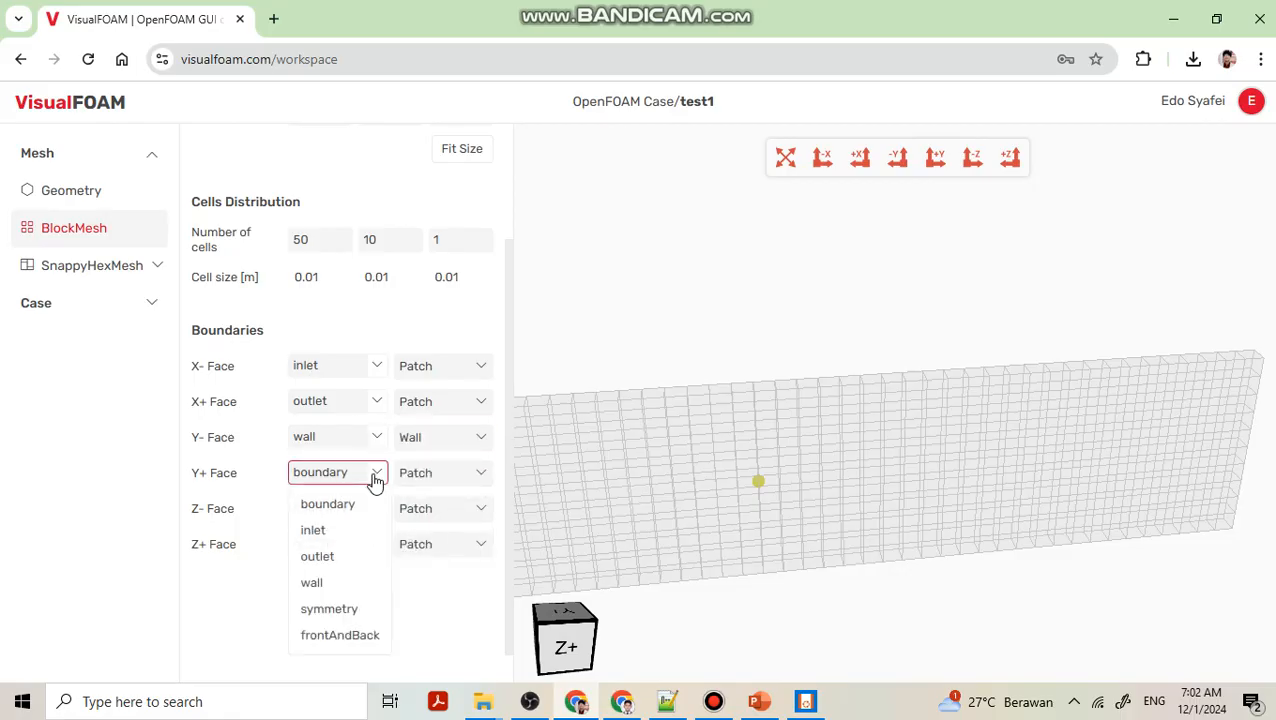
pyautogui.click(343, 586)
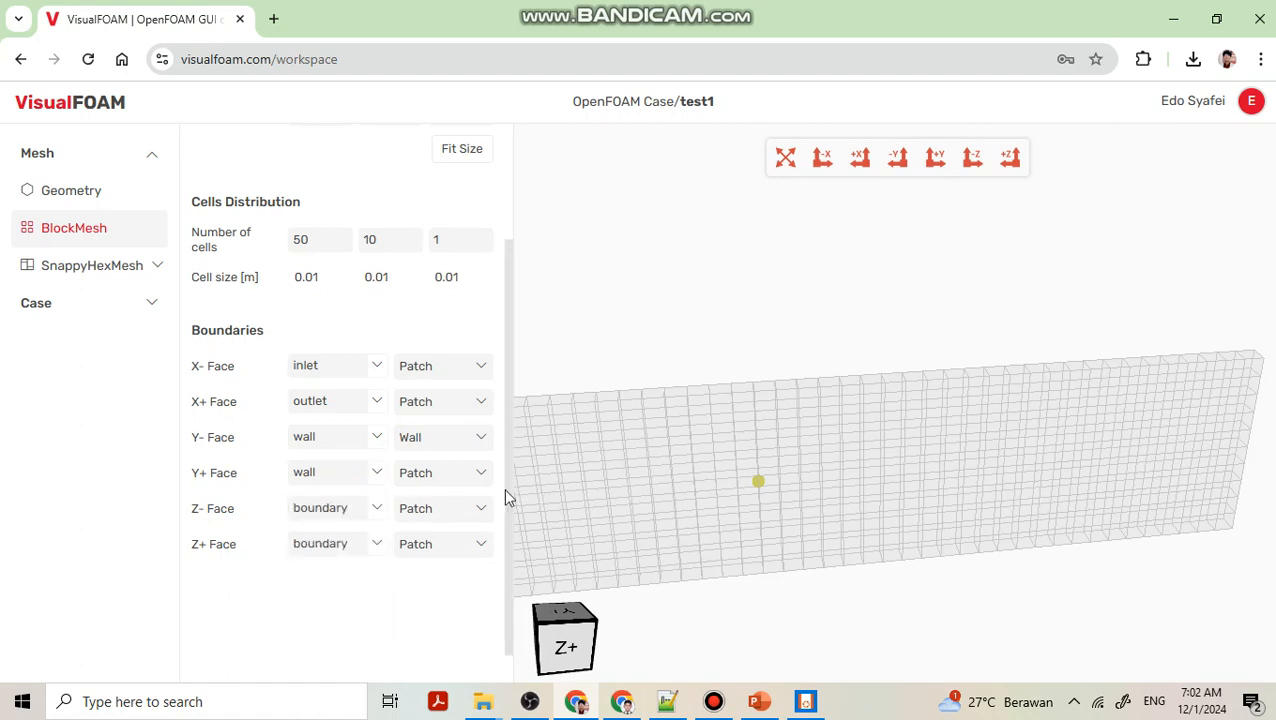
pyautogui.click(481, 479)
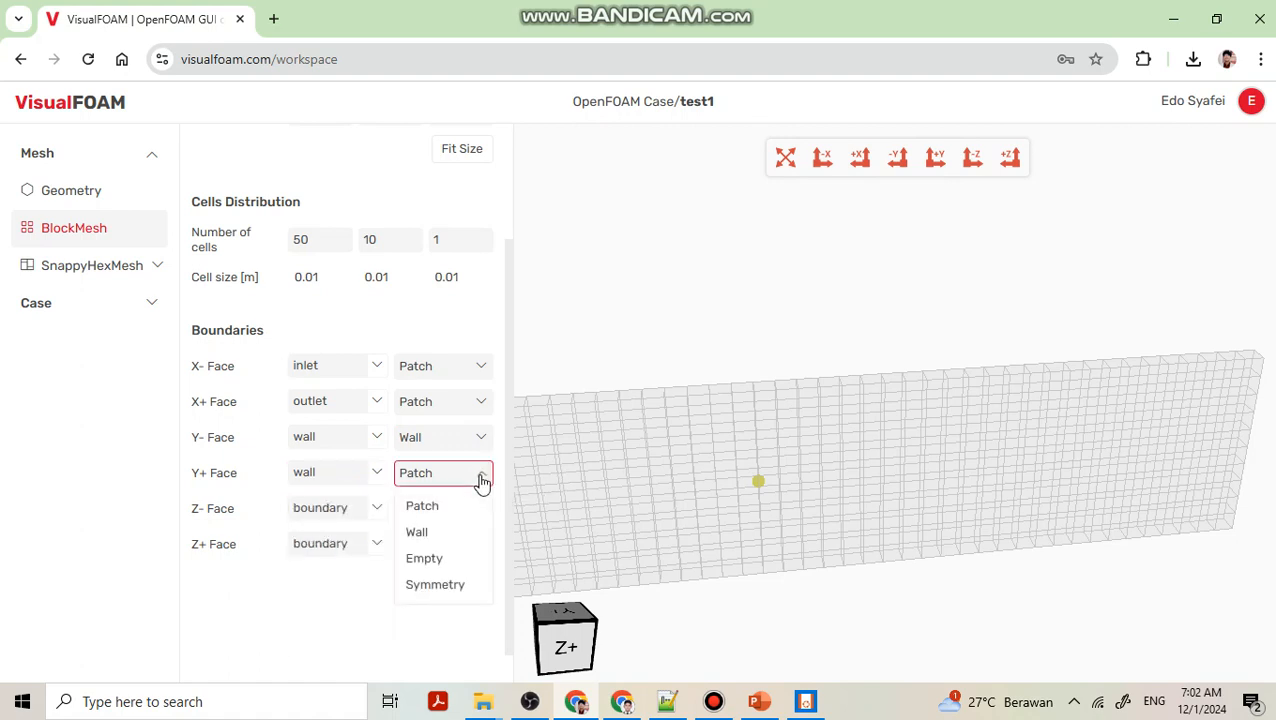
pyautogui.click(445, 535)
# Set both the Z- and Z+ face boundaries to frontAndBack.
pyautogui.moveTo(652, 464); pyautogui.dragTo(695, 460)
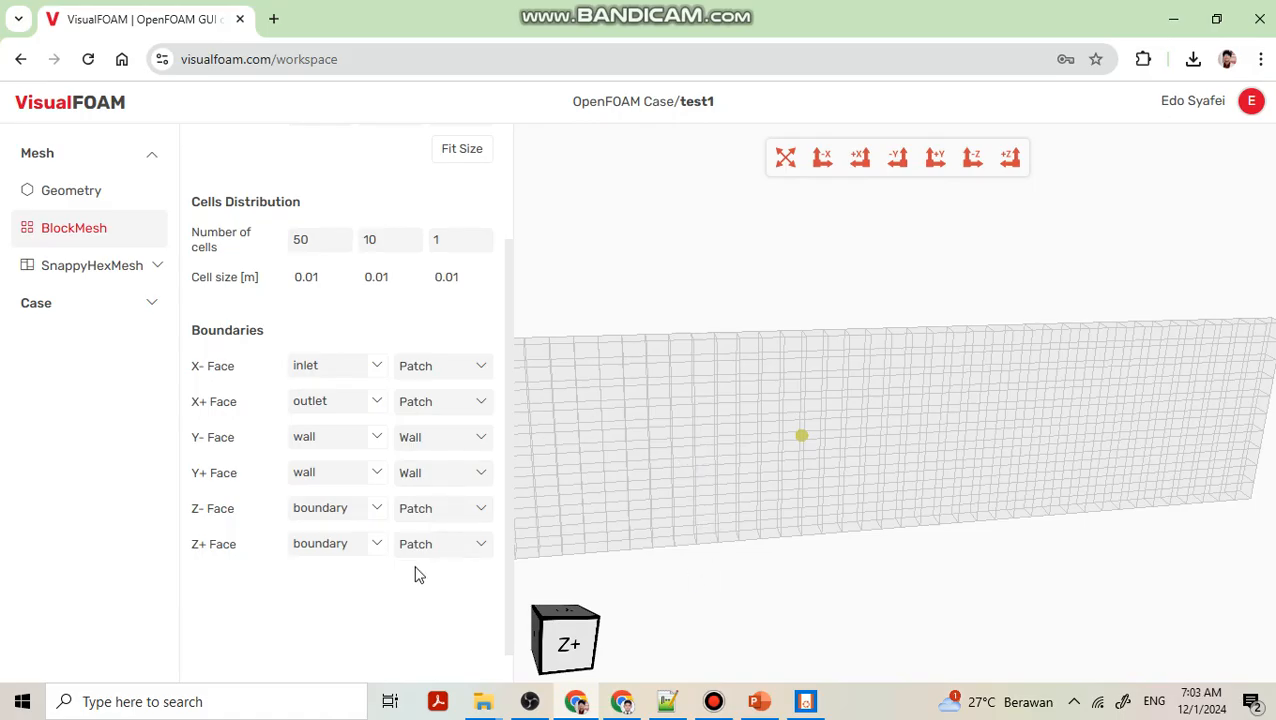
pyautogui.click(376, 510)
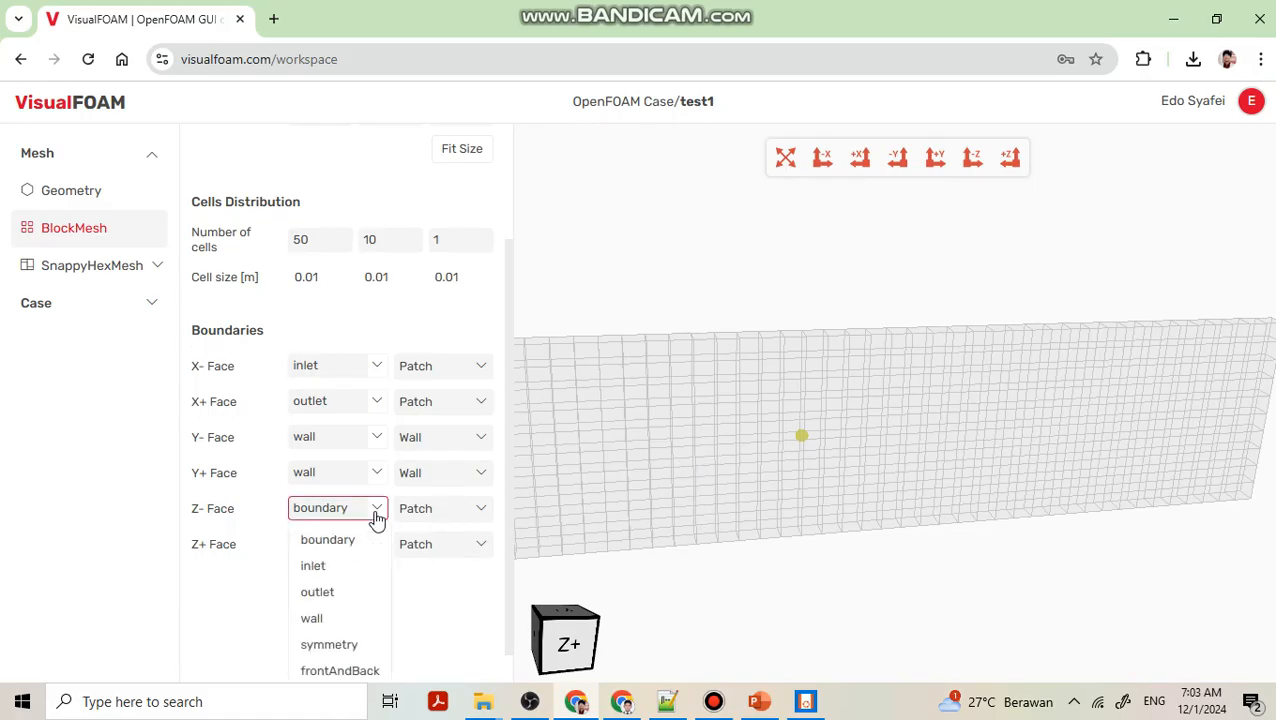
pyautogui.click(366, 674)
pyautogui.click(373, 546)
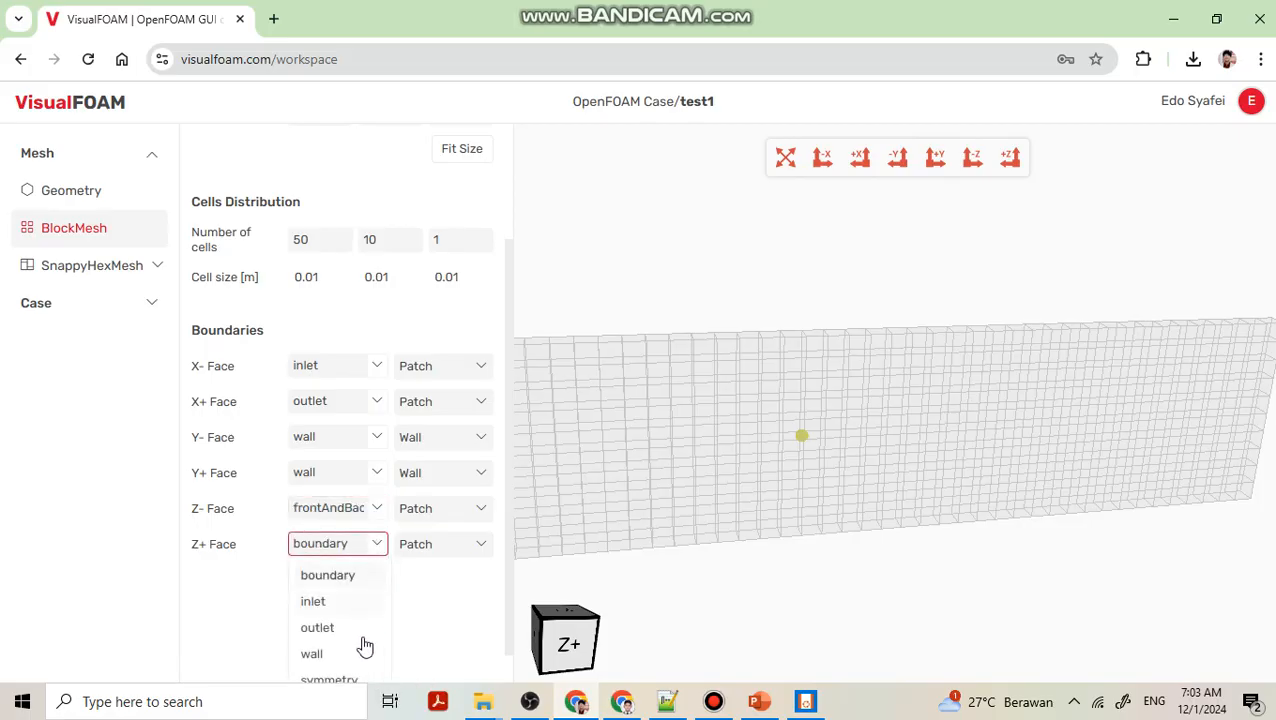
pyautogui.scroll(-2, 347, 624)
pyautogui.click(344, 666)
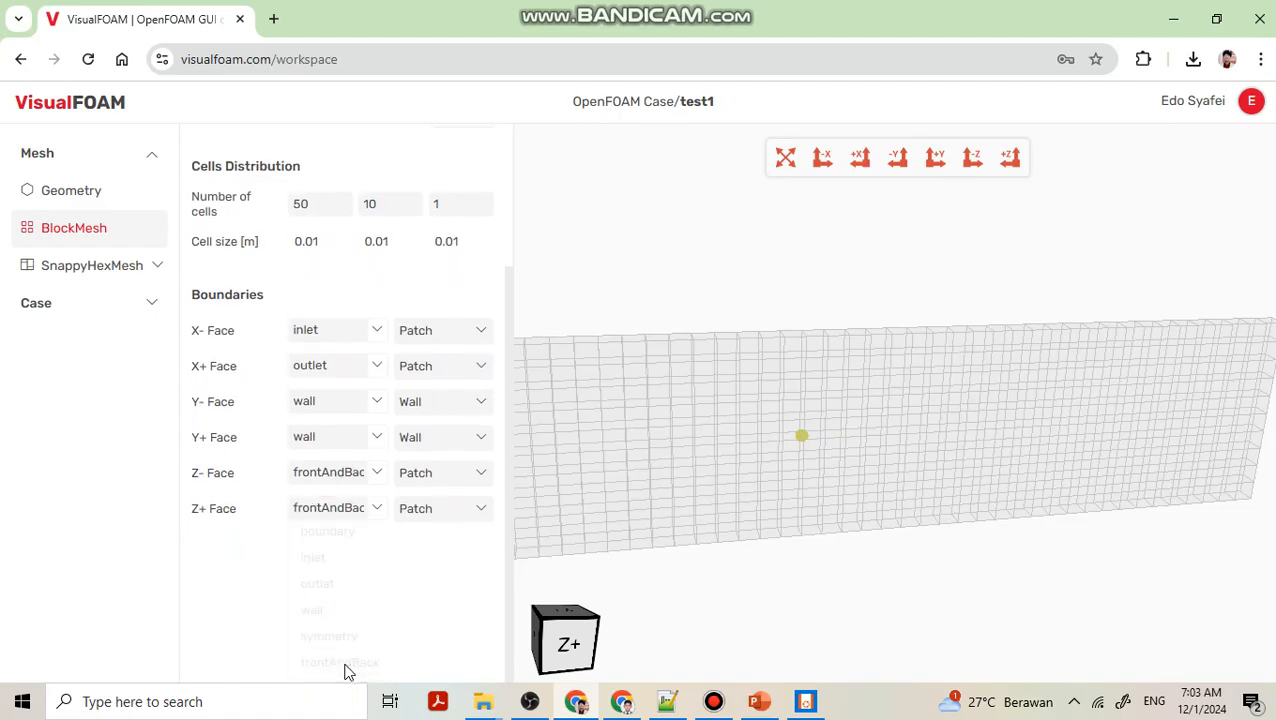
# Set the patch type of both the Z- and Z+ faces to Empty.
pyautogui.click(484, 476)
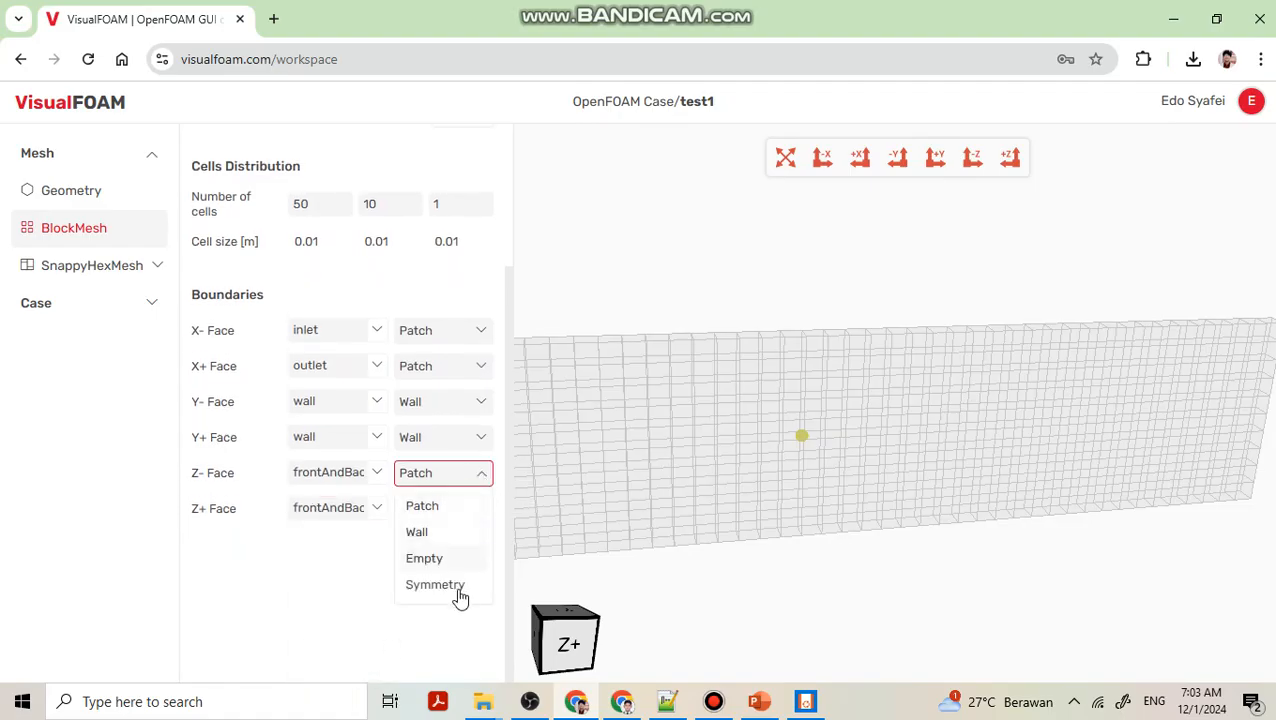
pyautogui.click(453, 564)
pyautogui.click(485, 511)
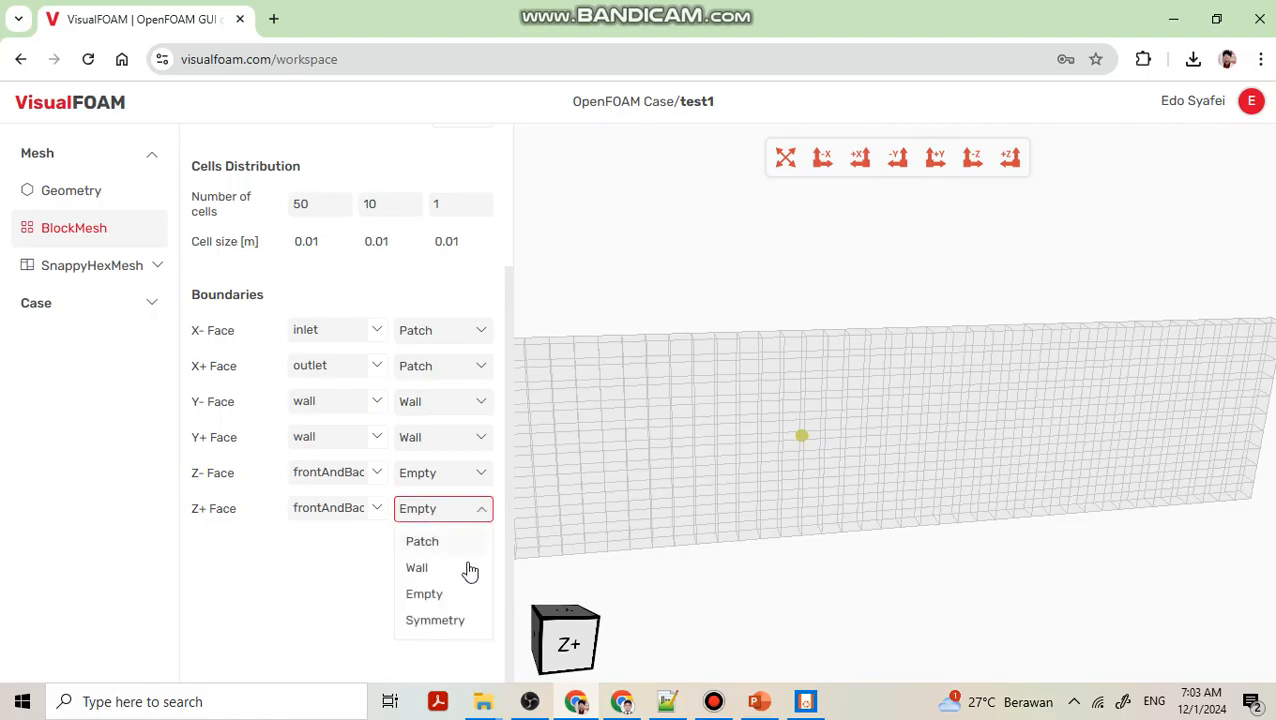
pyautogui.click(452, 596)
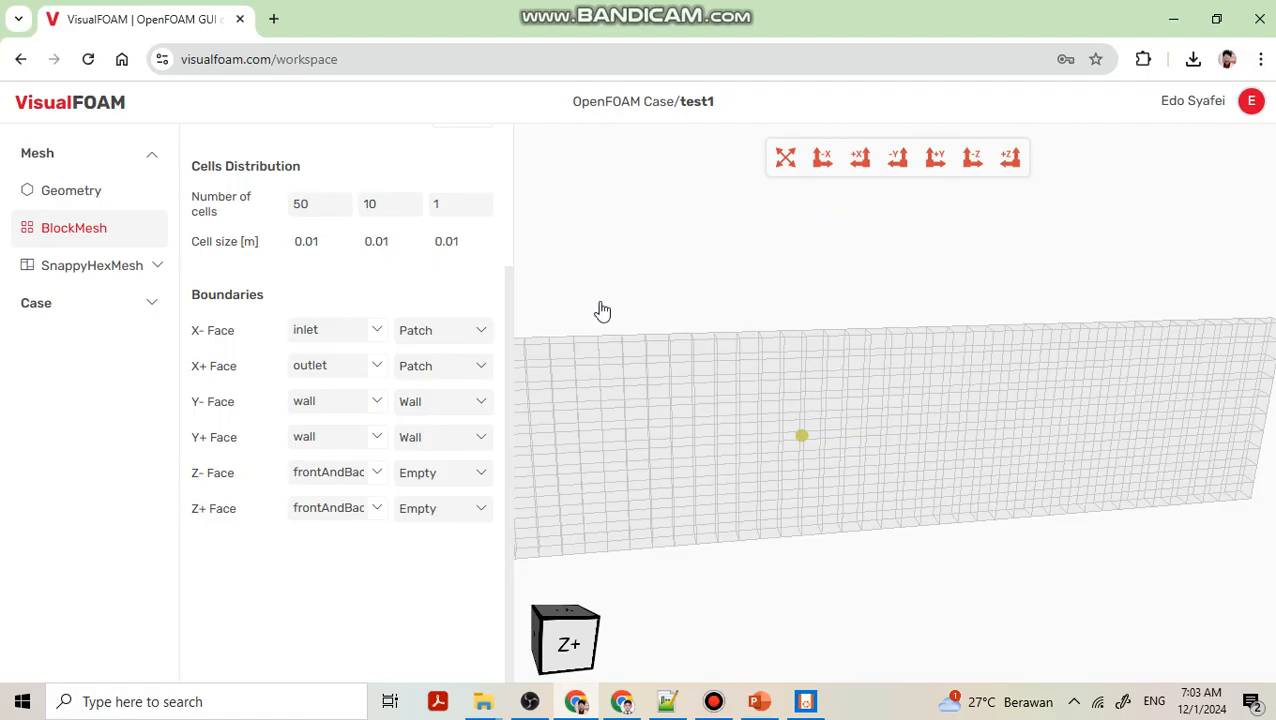
# Export the OpenFOAM case from the Case section.
pyautogui.click(153, 306)
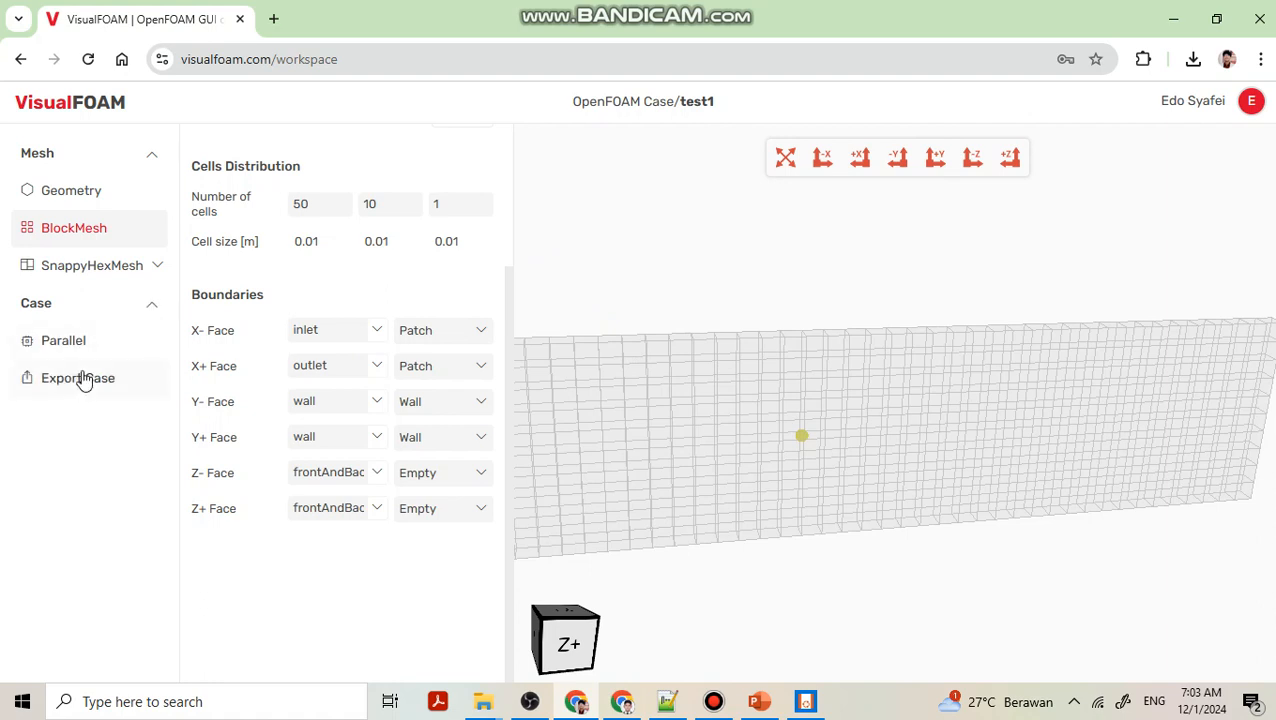
pyautogui.click(84, 380)
pyautogui.click(380, 590)
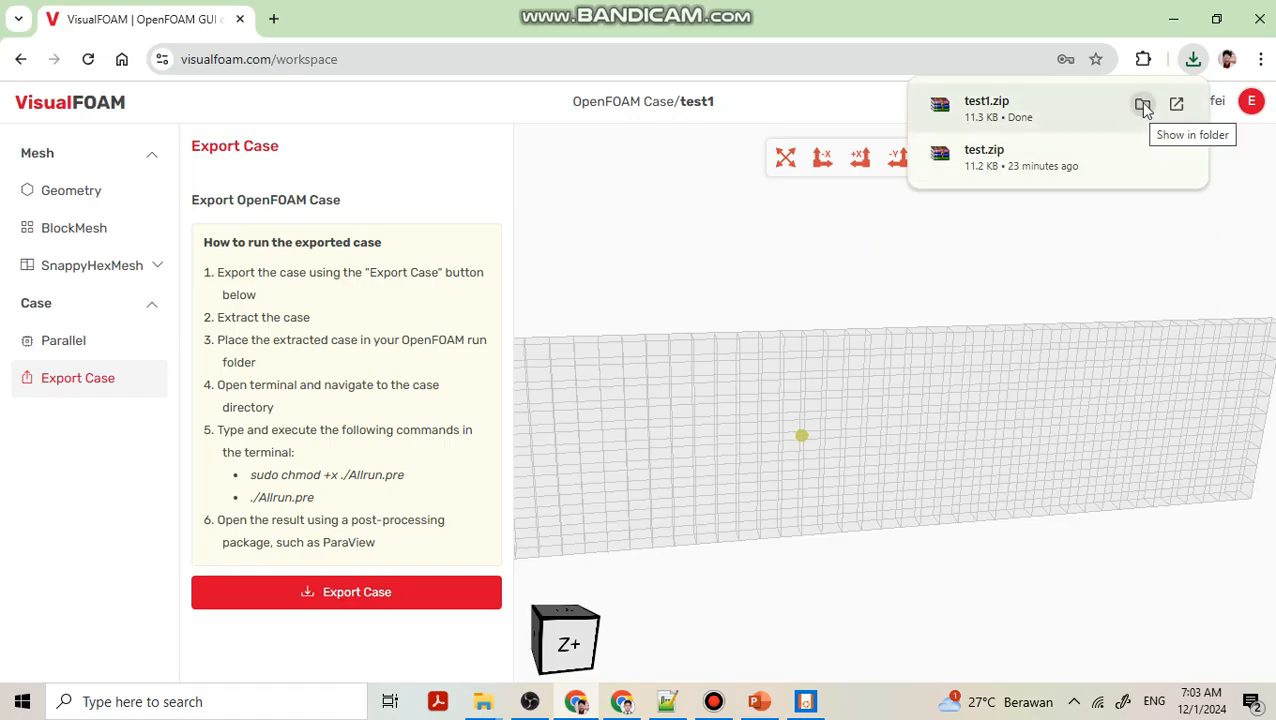
# Extract the downloaded test1.zip into a test1 folder in Downloads and open that folder.
pyautogui.click(1142, 105)
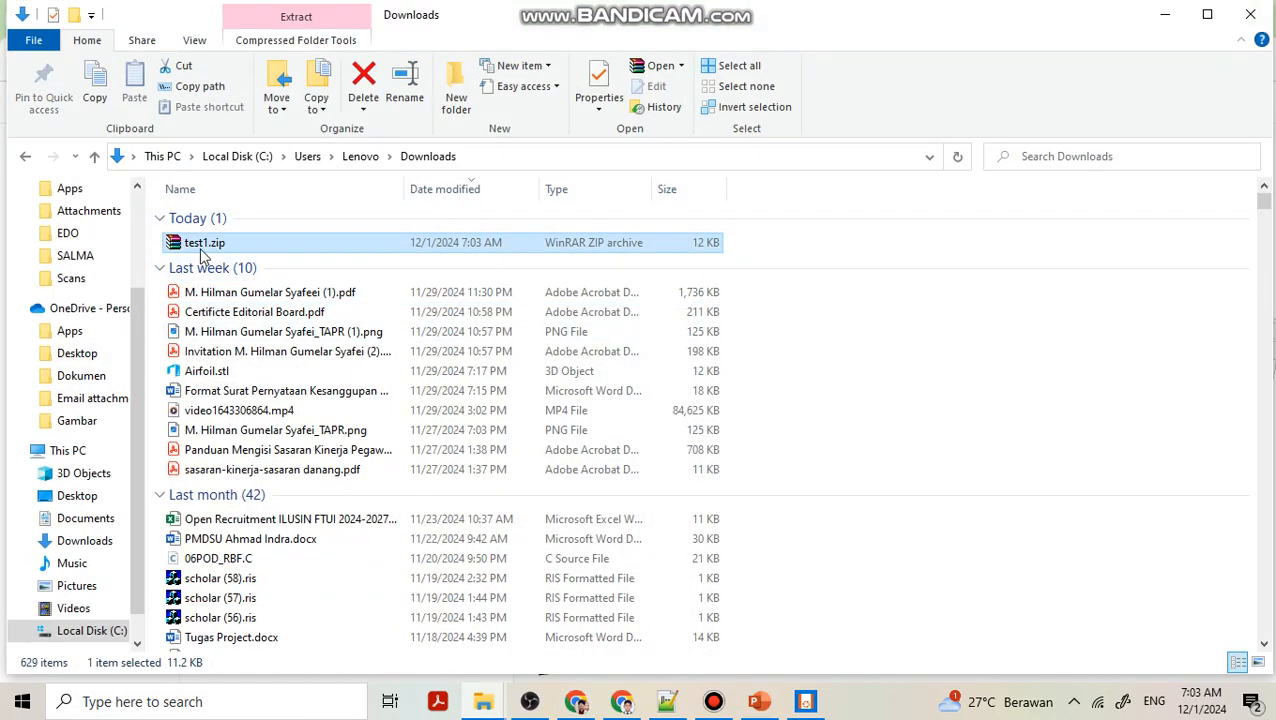
pyautogui.rightClick(210, 252)
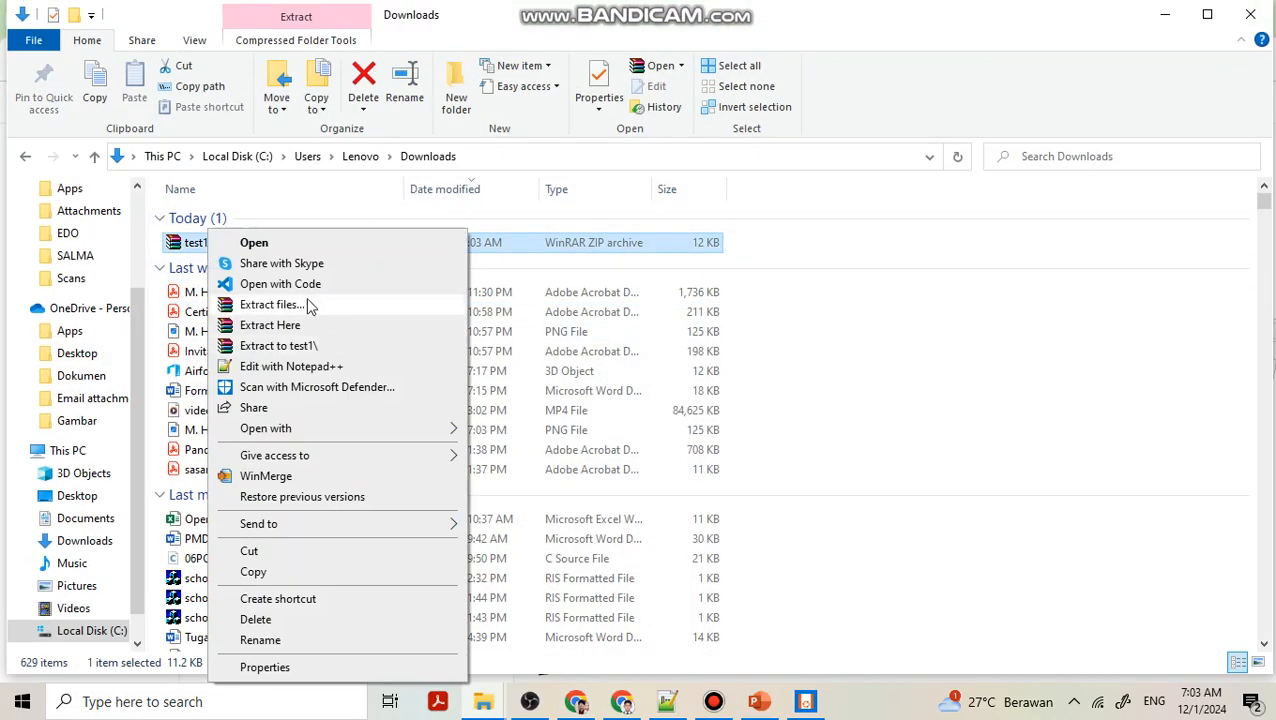
pyautogui.click(272, 304)
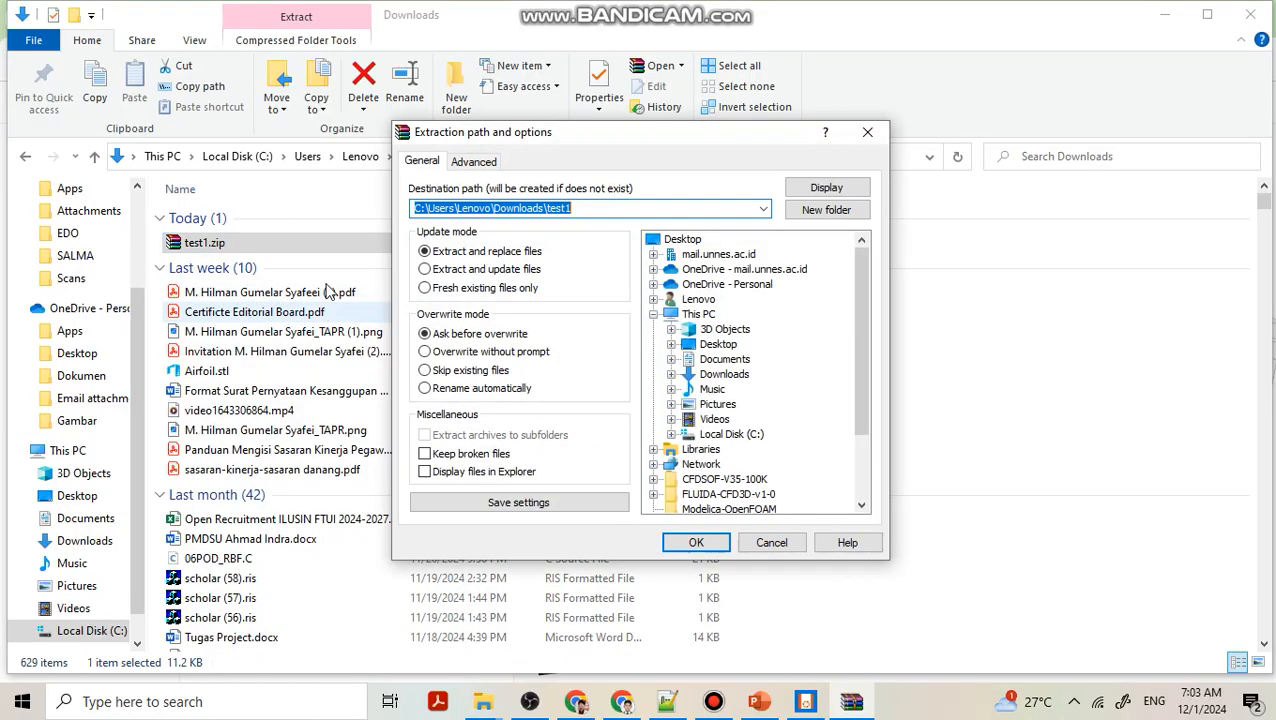
pyautogui.click(688, 544)
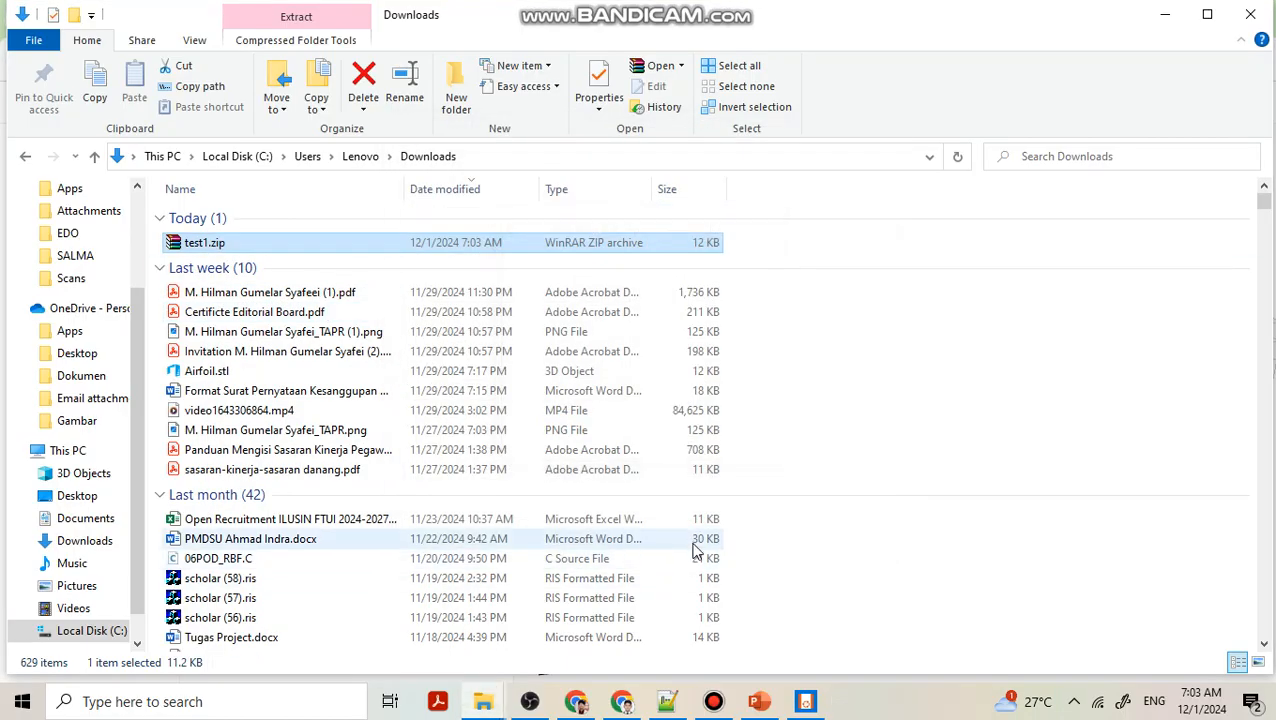
pyautogui.doubleClick(229, 261)
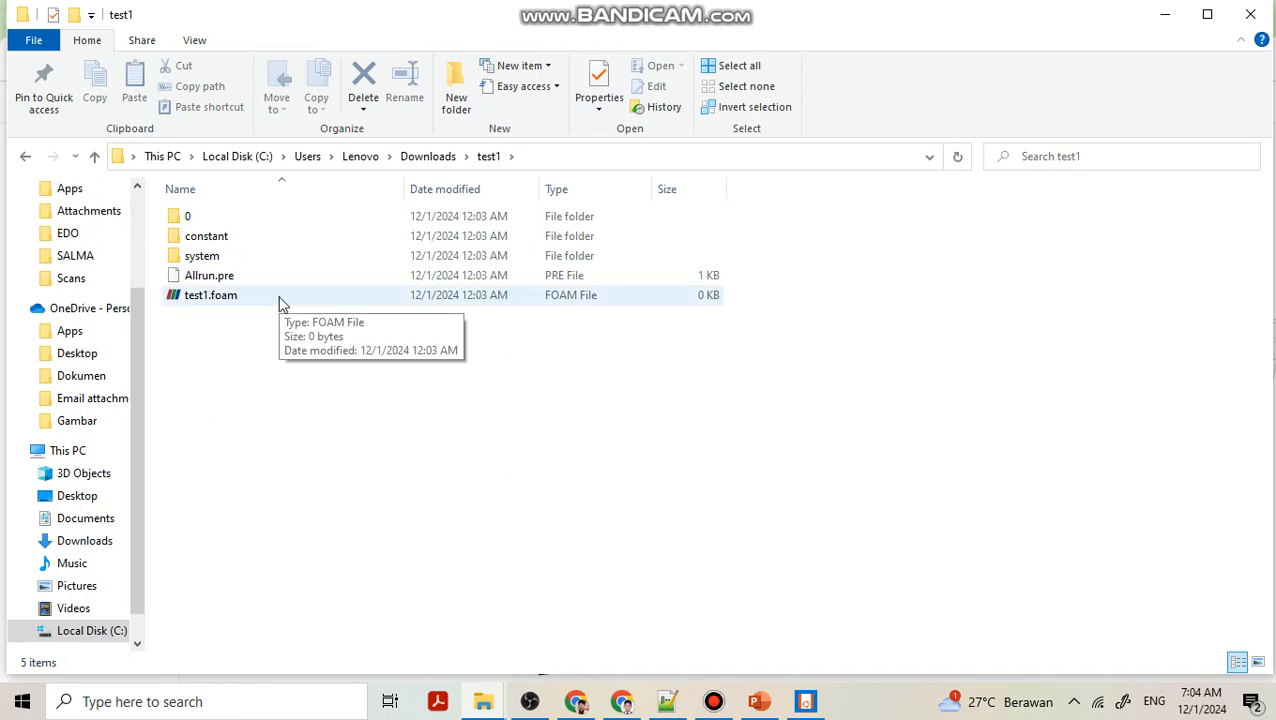
# Launch the terminal and run test1 to generate the mesh for the exported case.
pyautogui.moveTo(706, 708)
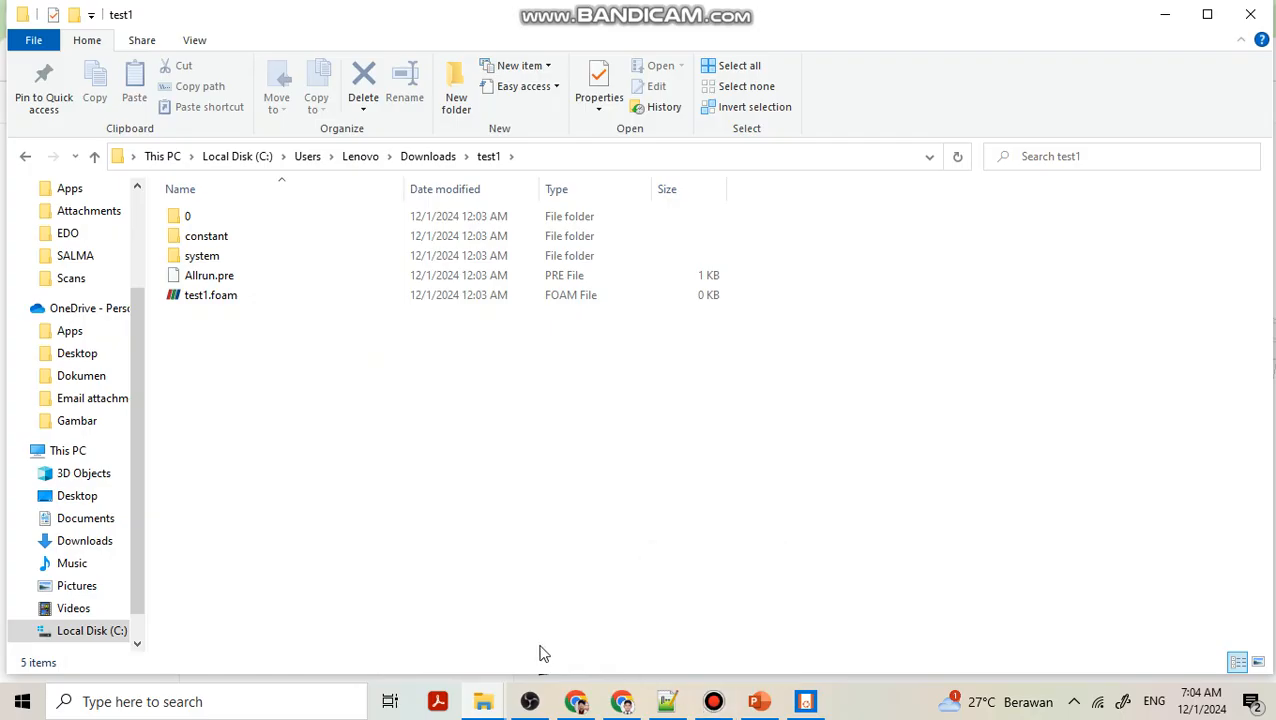
pyautogui.click(805, 701)
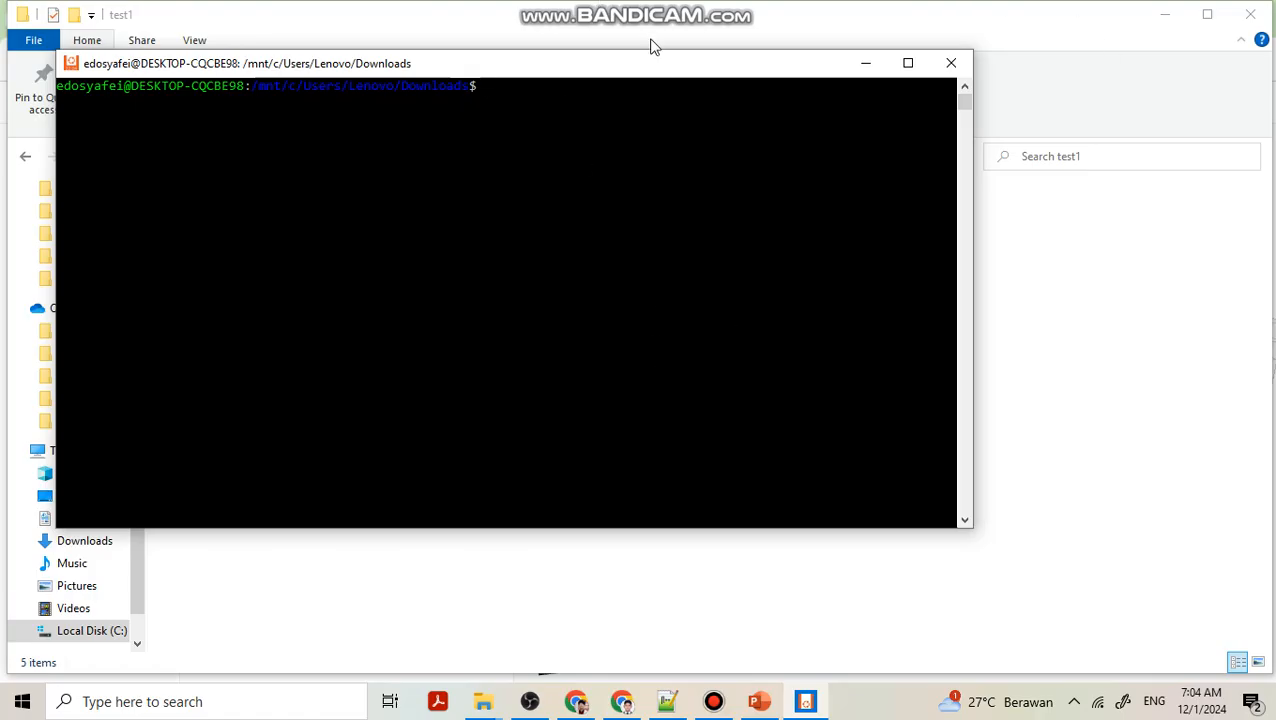
pyautogui.moveTo(653, 73); pyautogui.dragTo(849, 163)
pyautogui.write('test1')
pyautogui.press('Return')
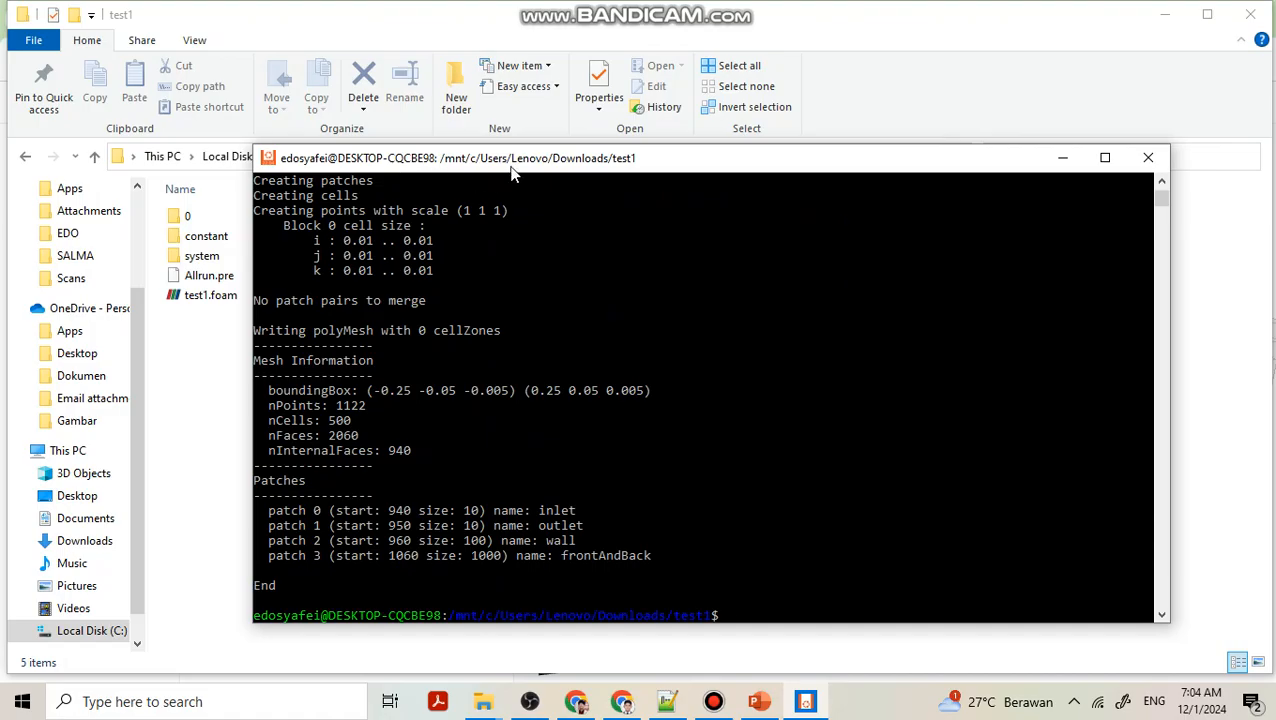
# Open test1.foam in ParaView and close the startup screen.
pyautogui.moveTo(517, 163); pyautogui.dragTo(644, 140)
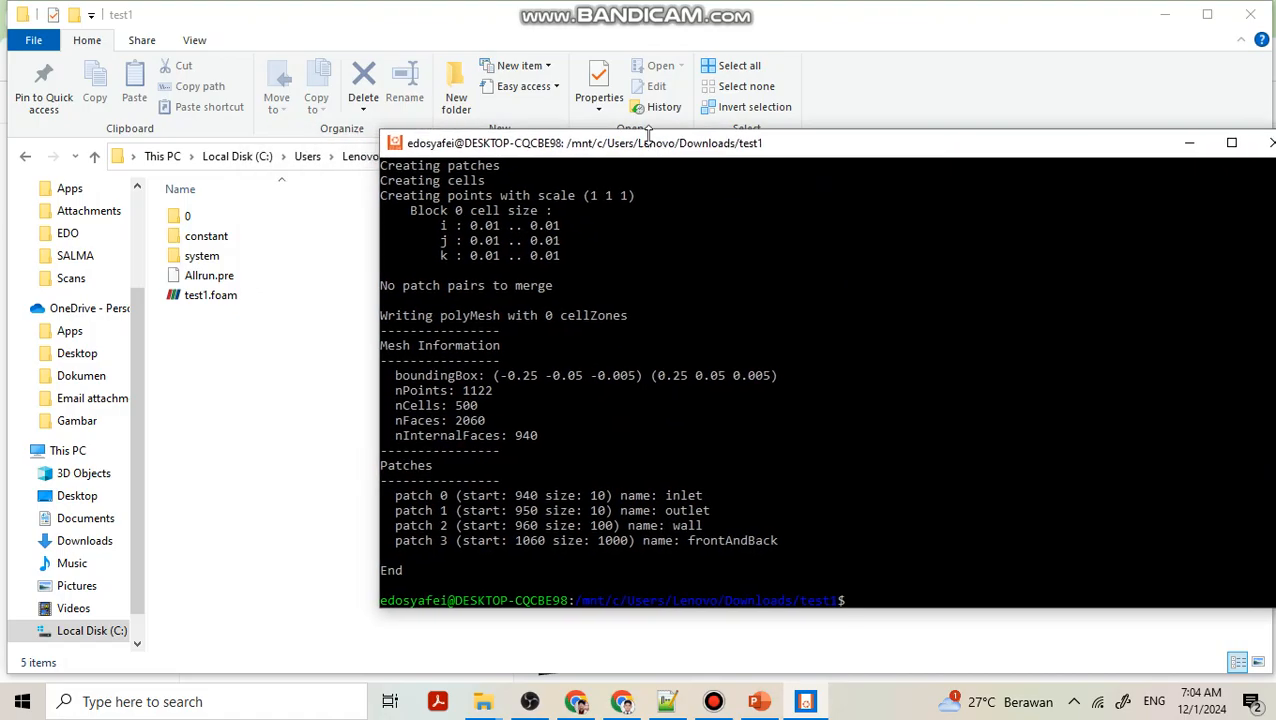
pyautogui.click(306, 292)
pyautogui.doubleClick(307, 292)
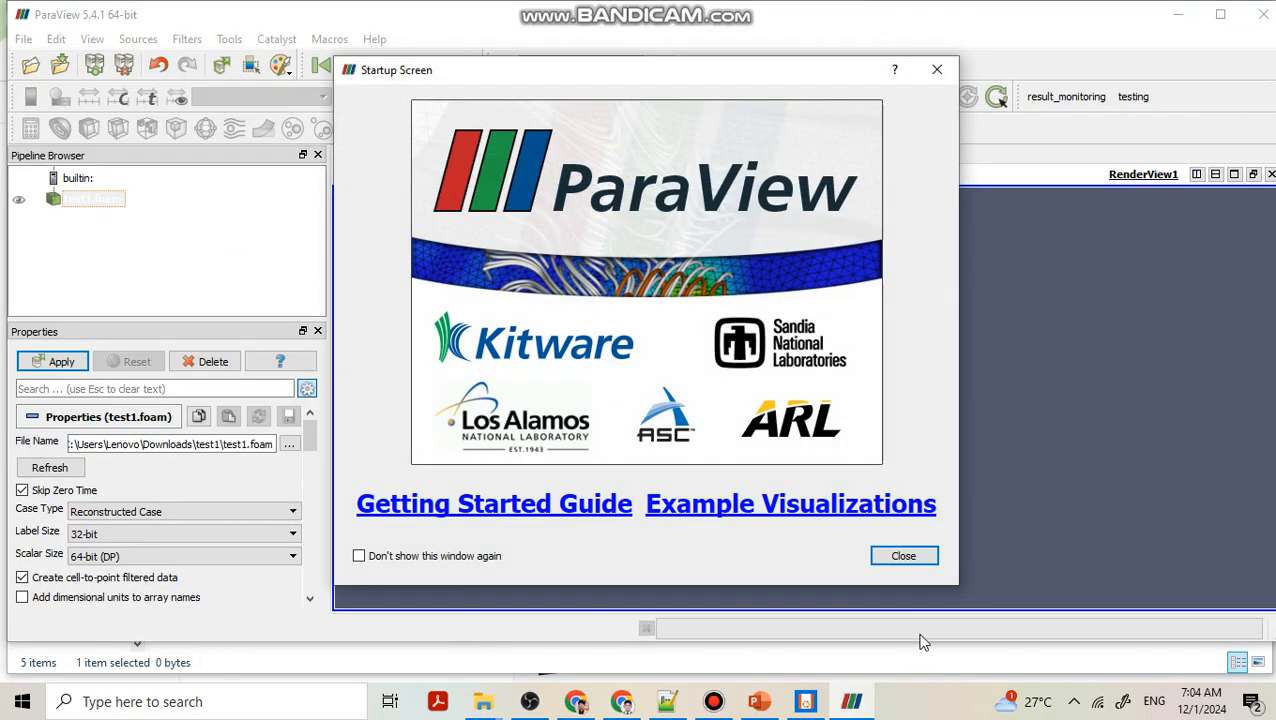
pyautogui.click(903, 556)
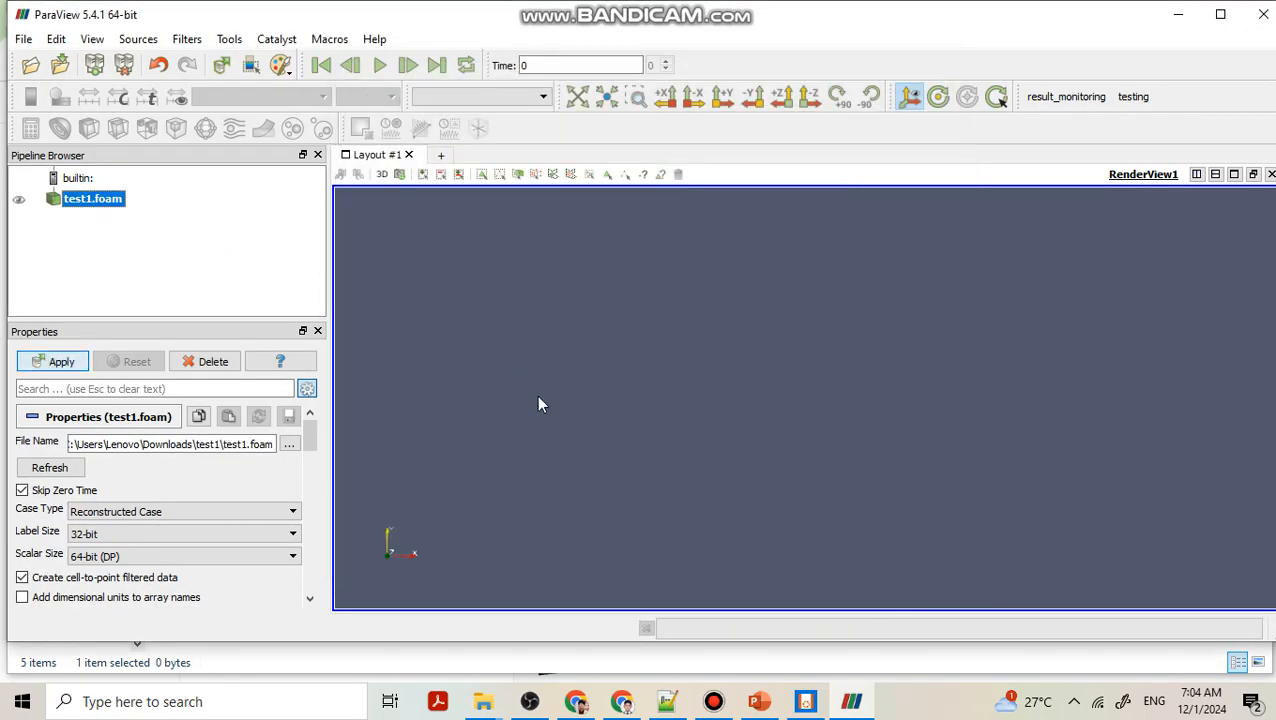
# Display the loaded mesh as Surface With Edges and zoom in on it.
pyautogui.click(448, 98)
pyautogui.click(464, 173)
pyautogui.scroll(5, 738, 328)
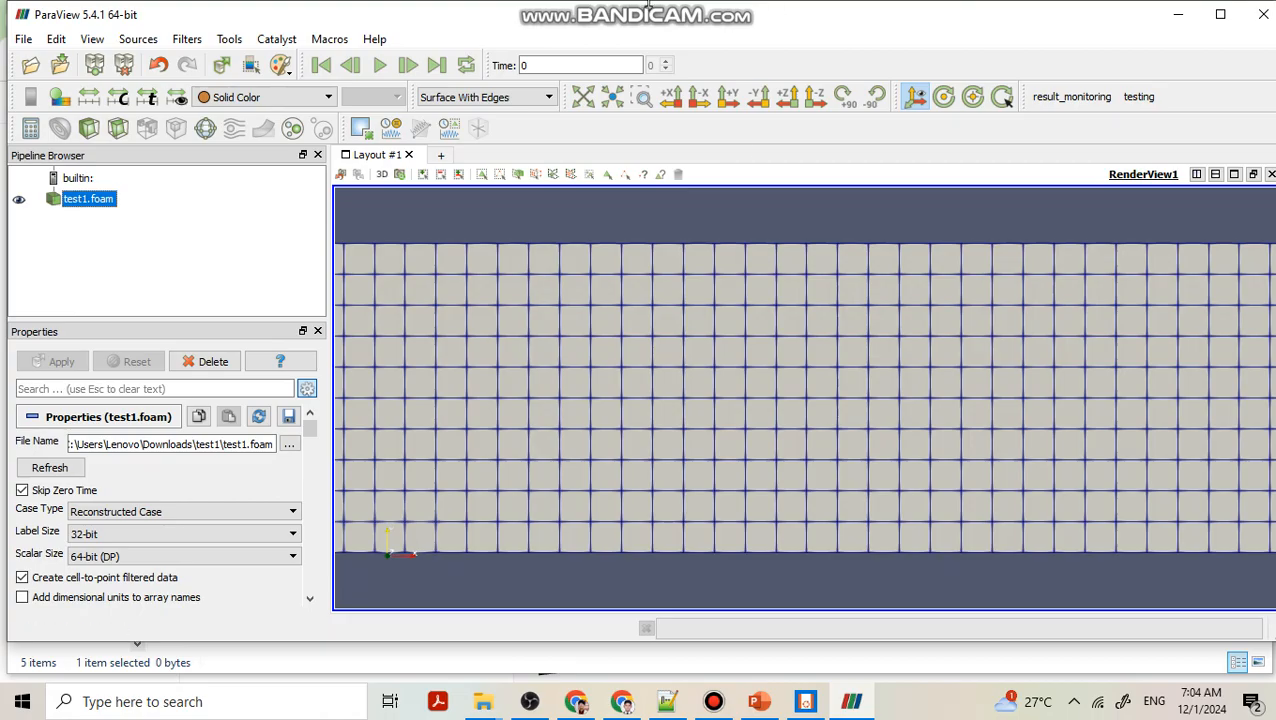
pyautogui.moveTo(651, 8)
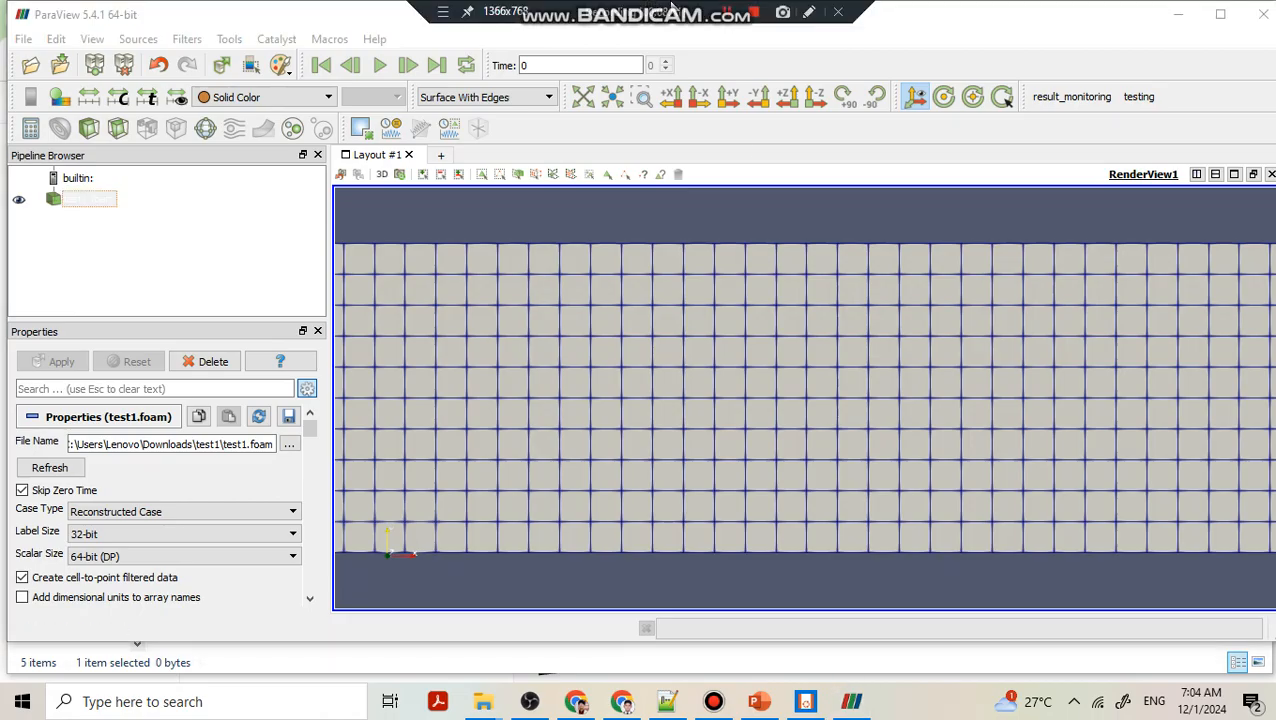